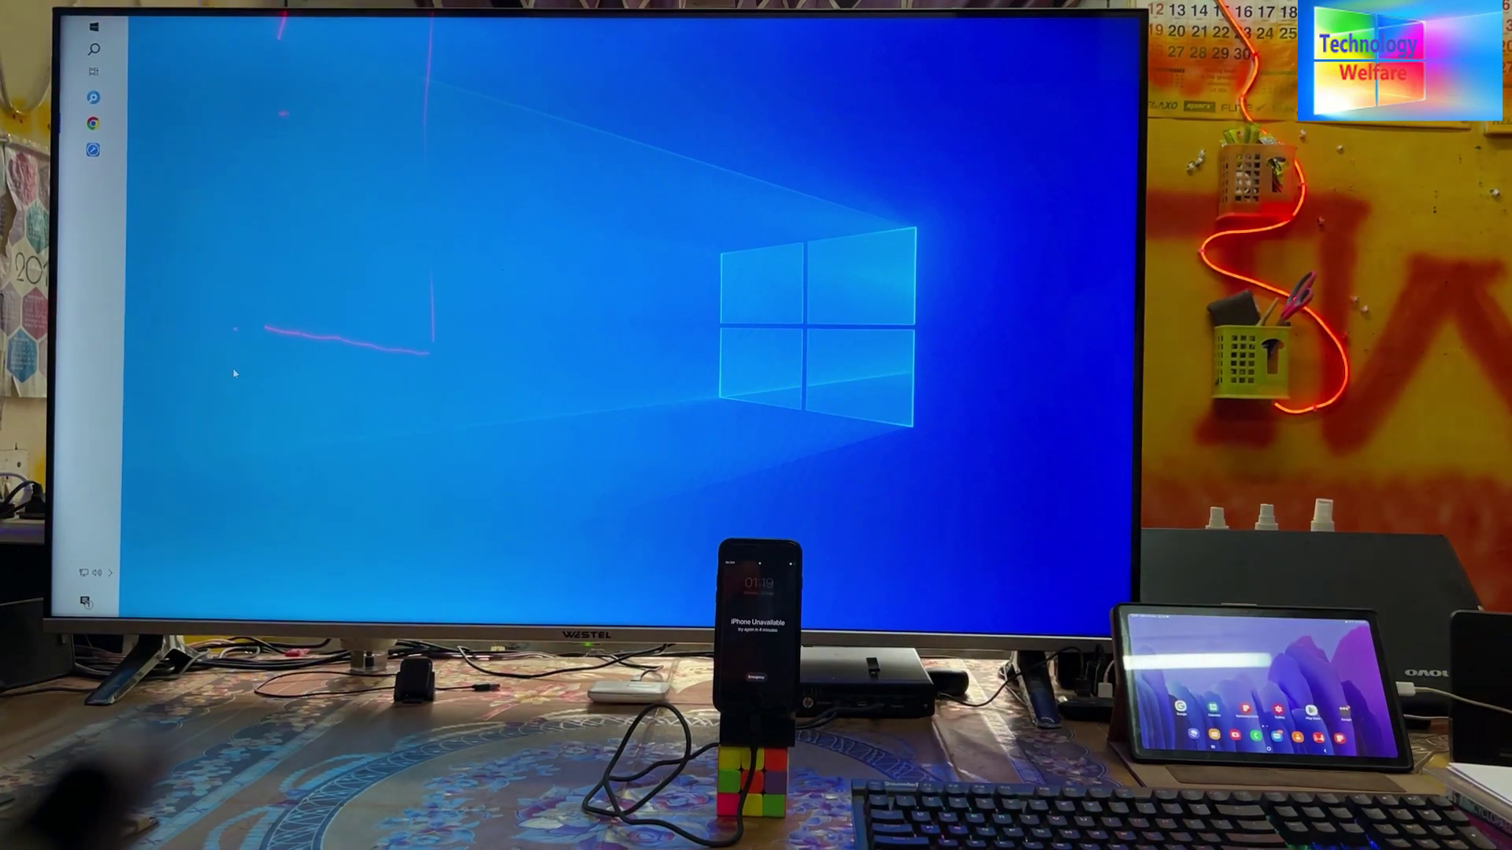
- Refresh the Windows desktop from its context menu
{"action": "right_click", "coordinate": [488, 163]}
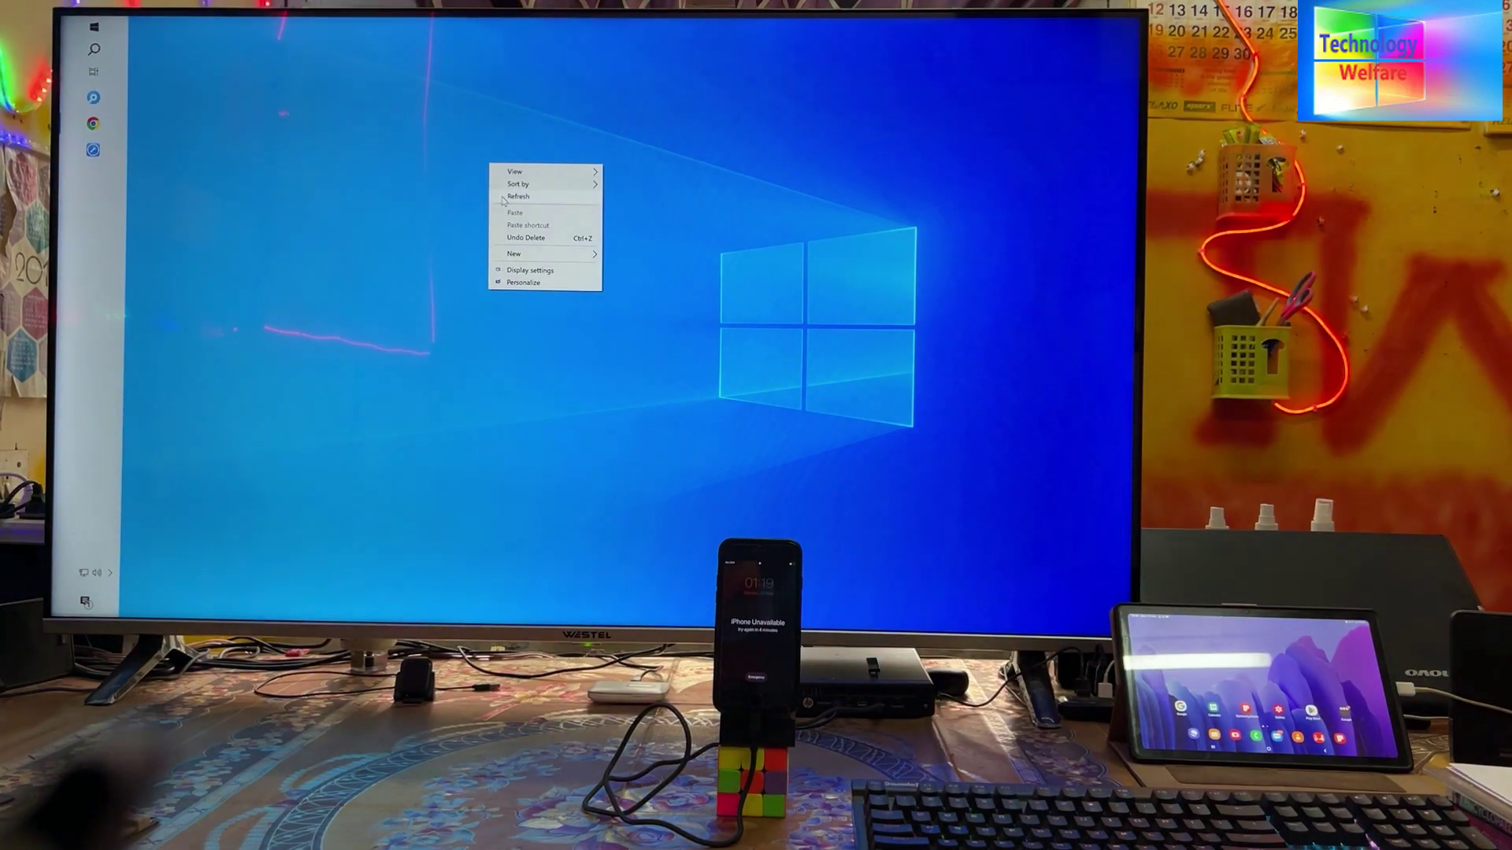
{"action": "left_click", "coordinate": [501, 201]}
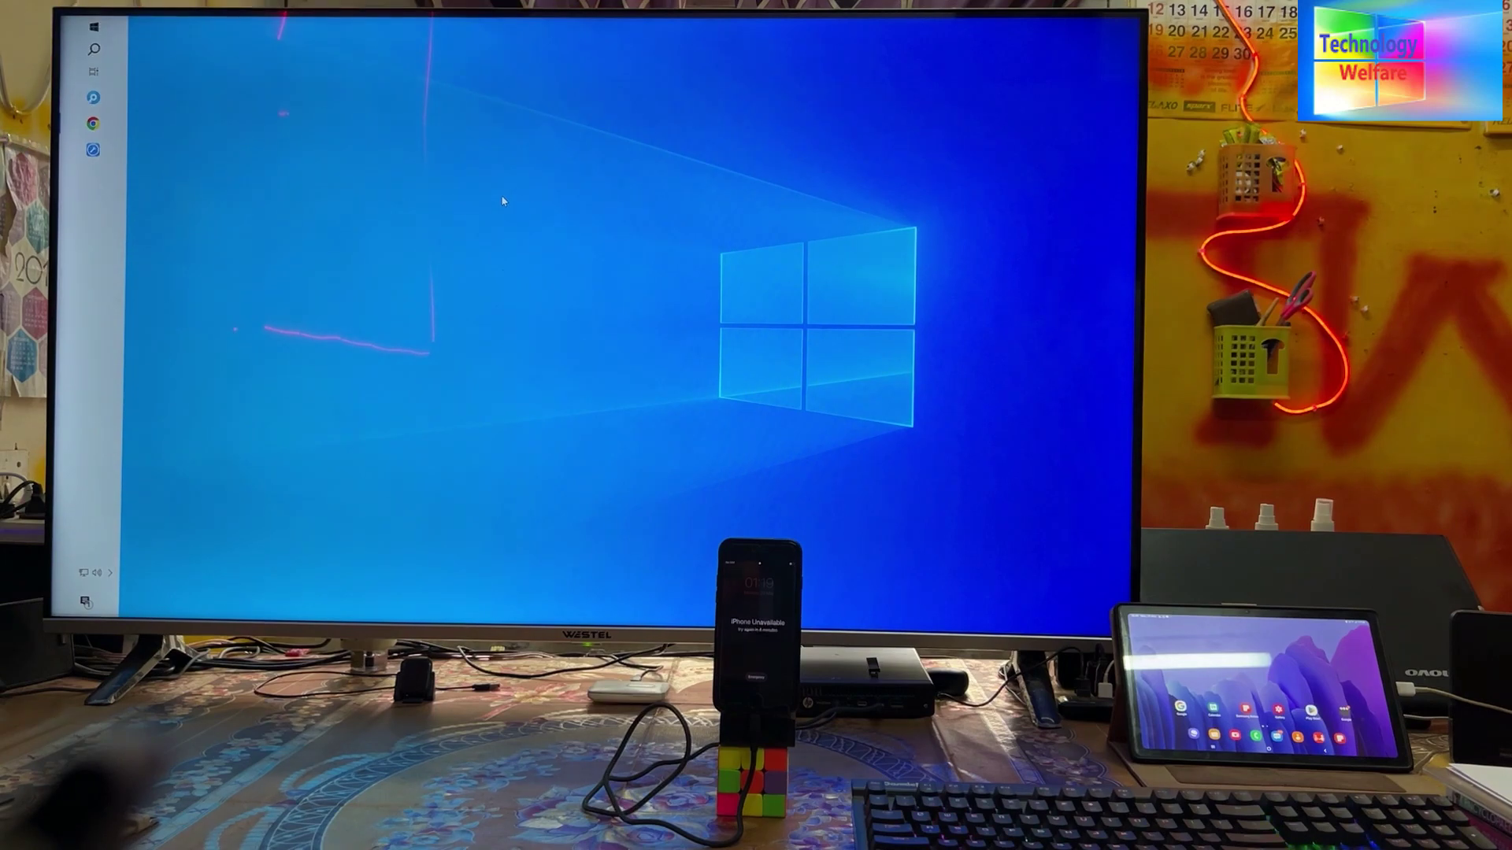
{"action": "right_click", "coordinate": [502, 201]}
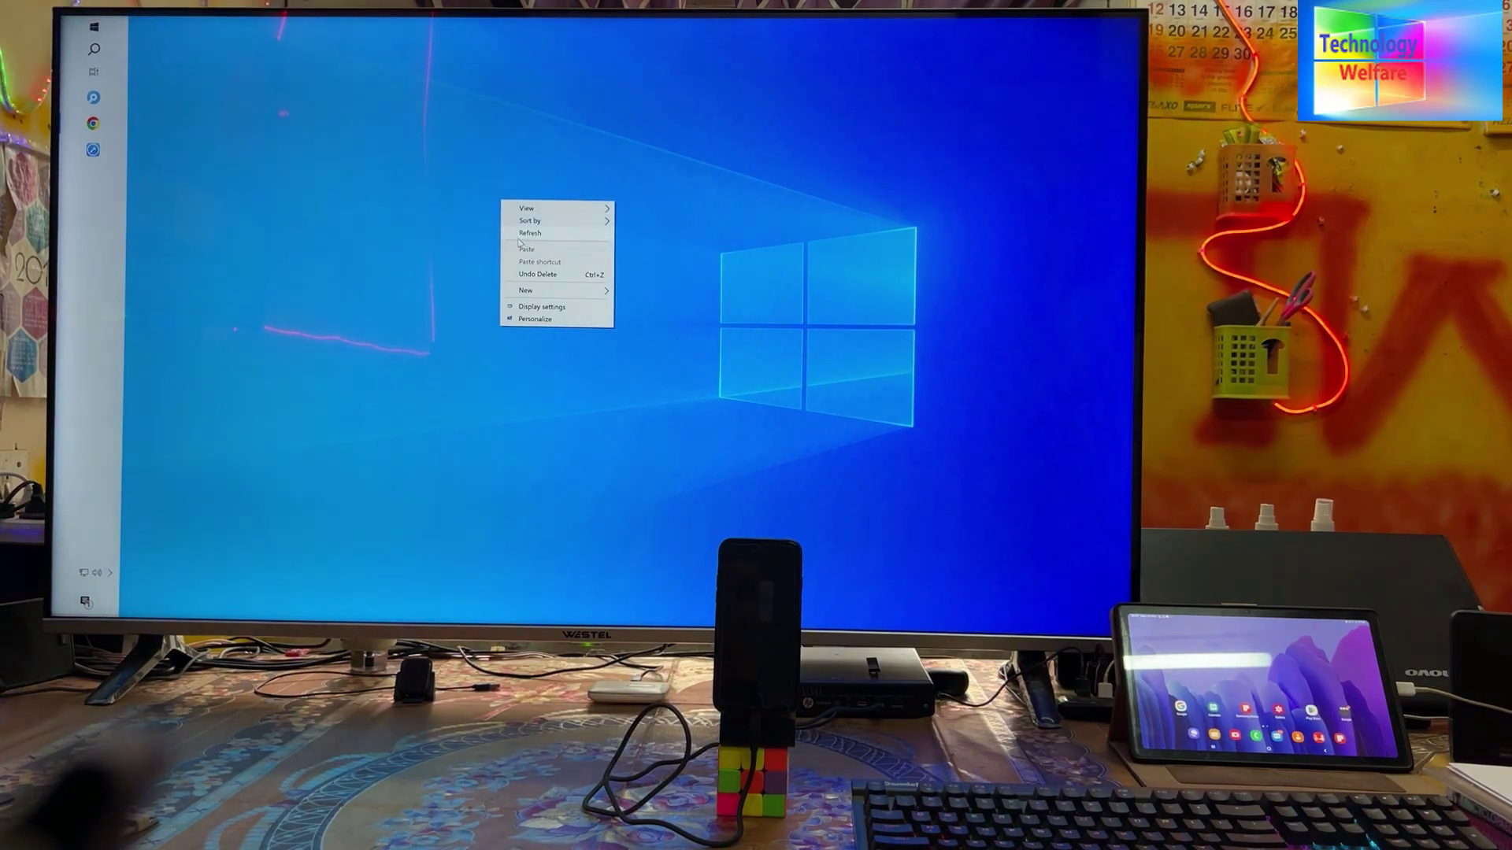
{"action": "left_click", "coordinate": [526, 233]}
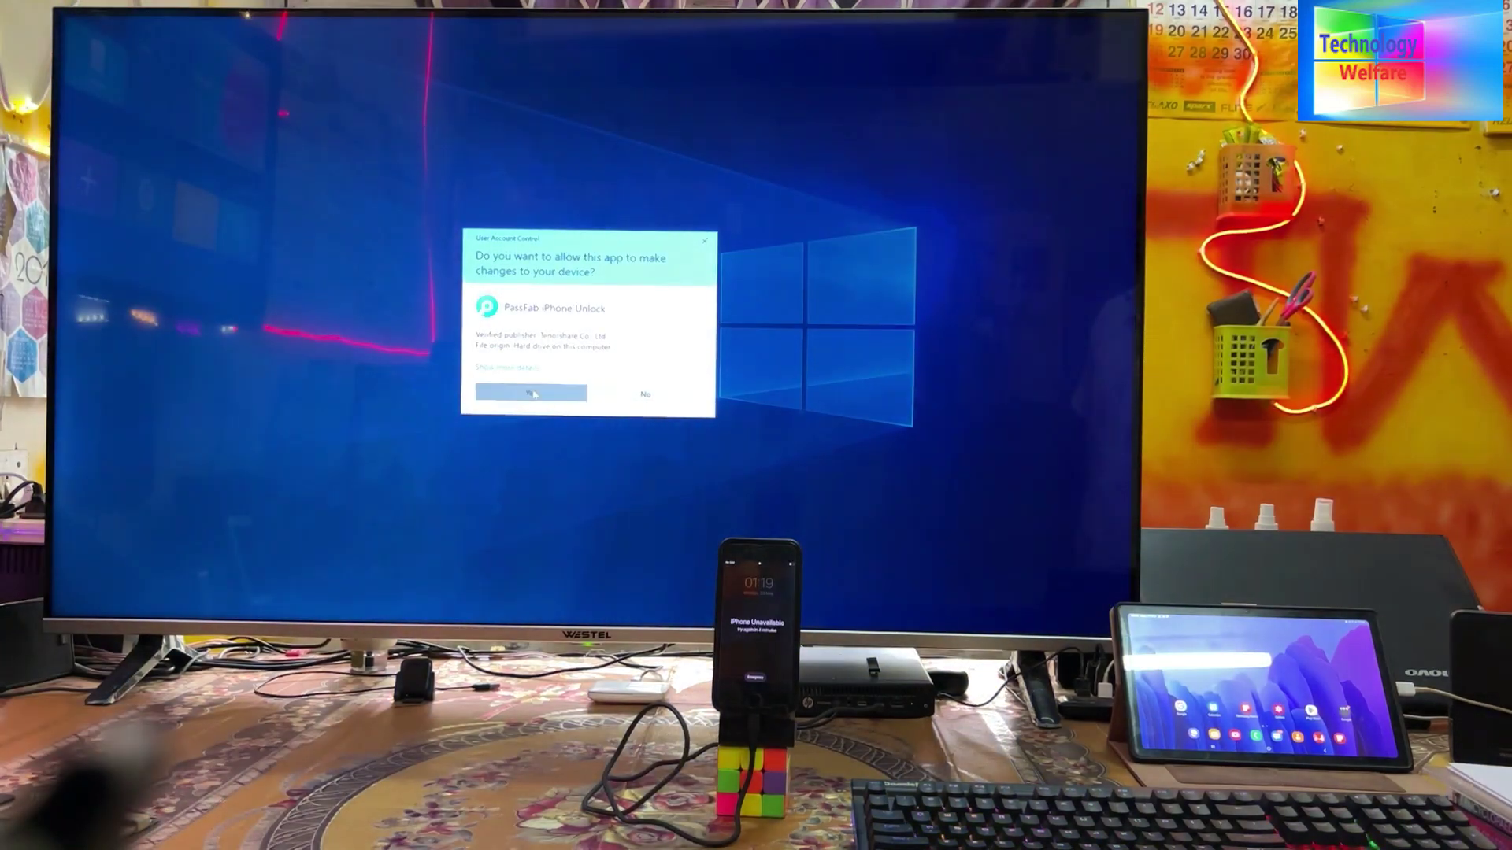
- Approve the UAC prompt, postpone the update, and begin iOS screen unlocking past the notes
{"action": "left_click", "coordinate": [533, 393]}
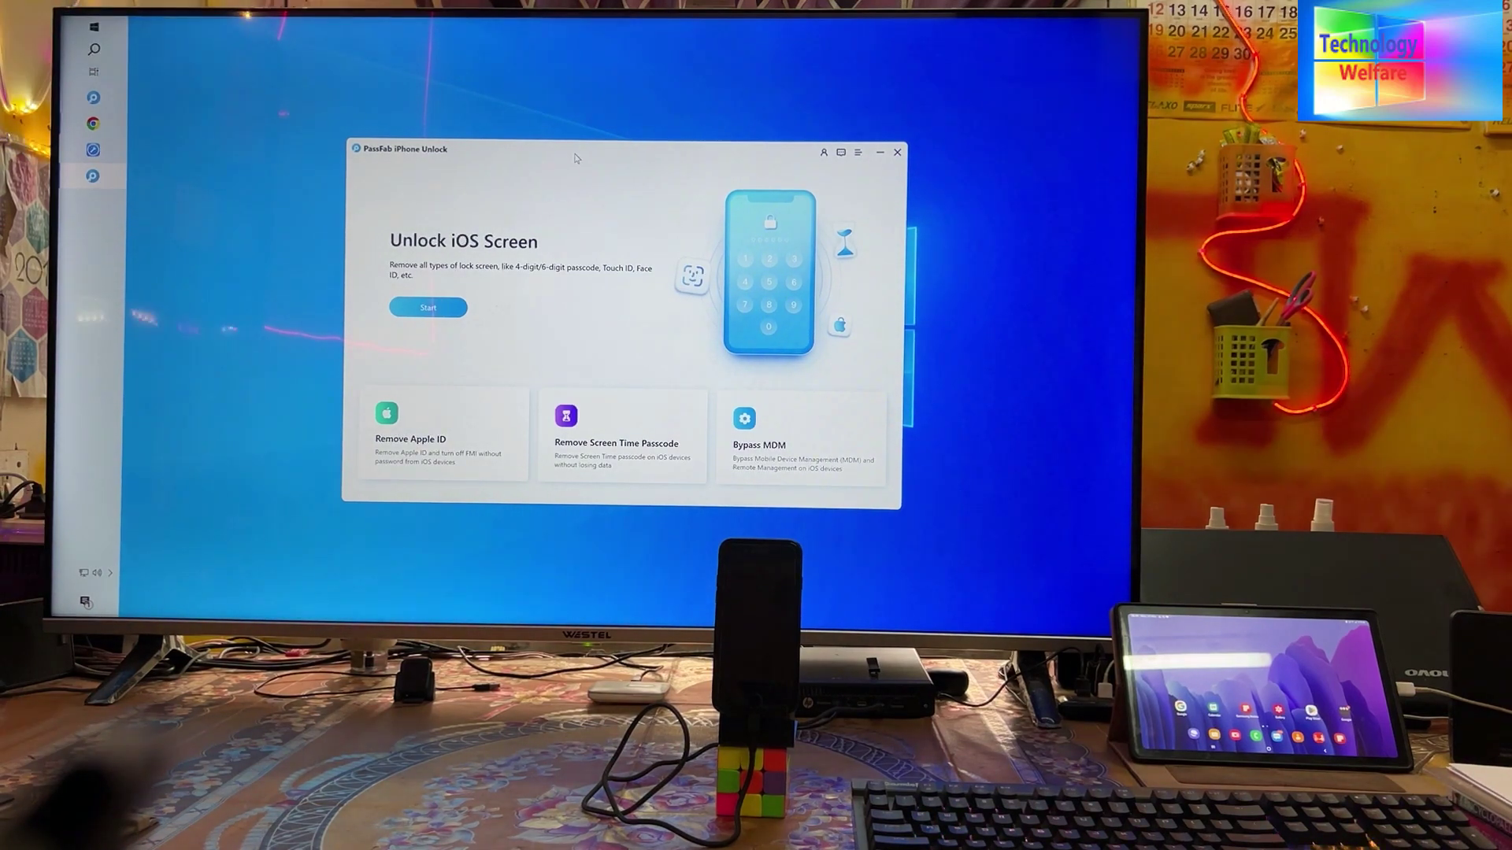
{"action": "left_click_drag", "start_coordinate": [575, 156], "coordinate": [481, 95]}
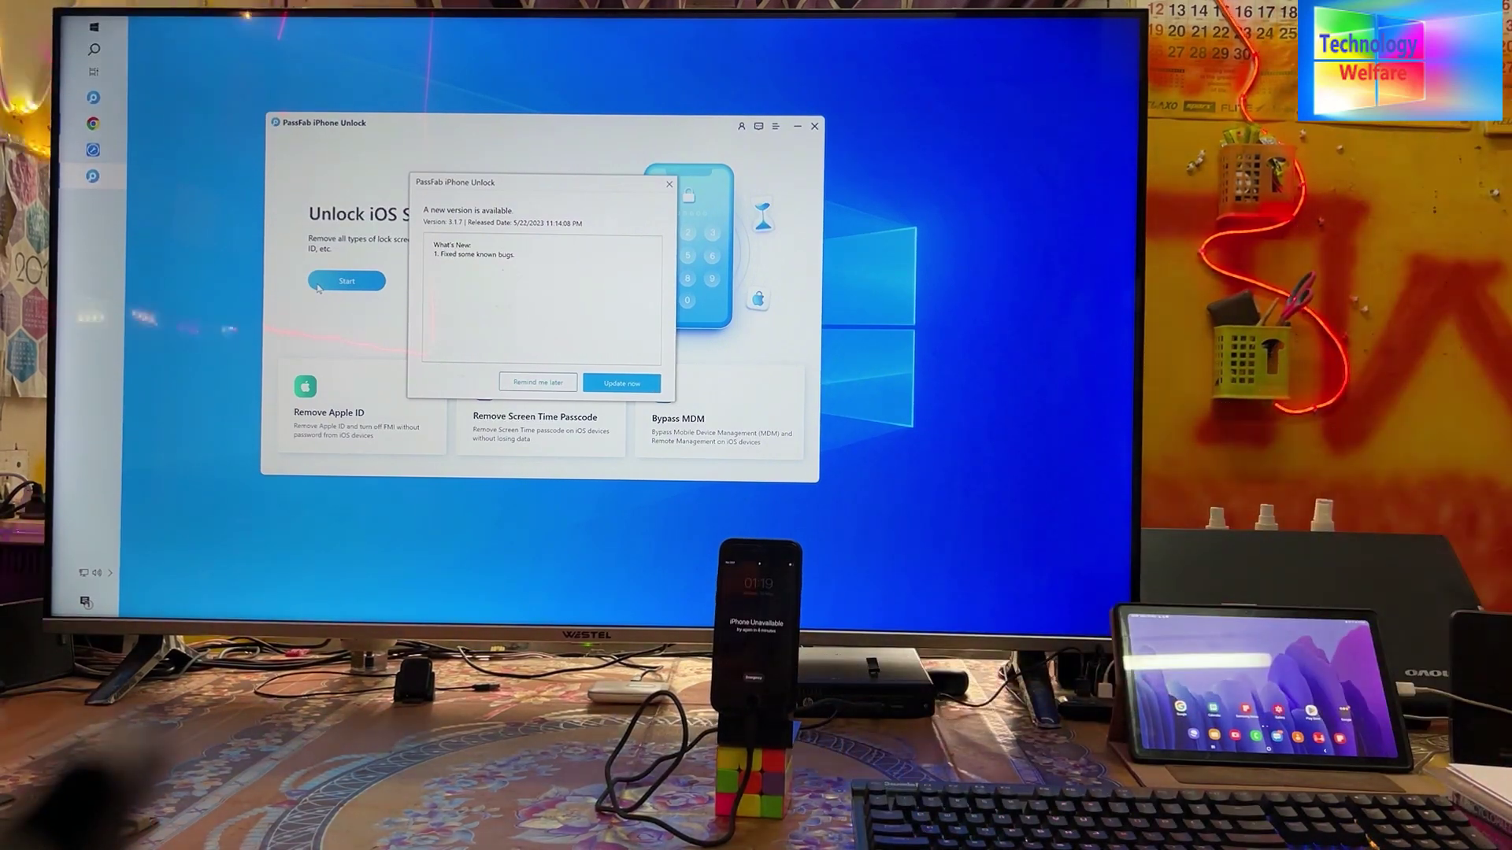
{"action": "left_click", "coordinate": [524, 387]}
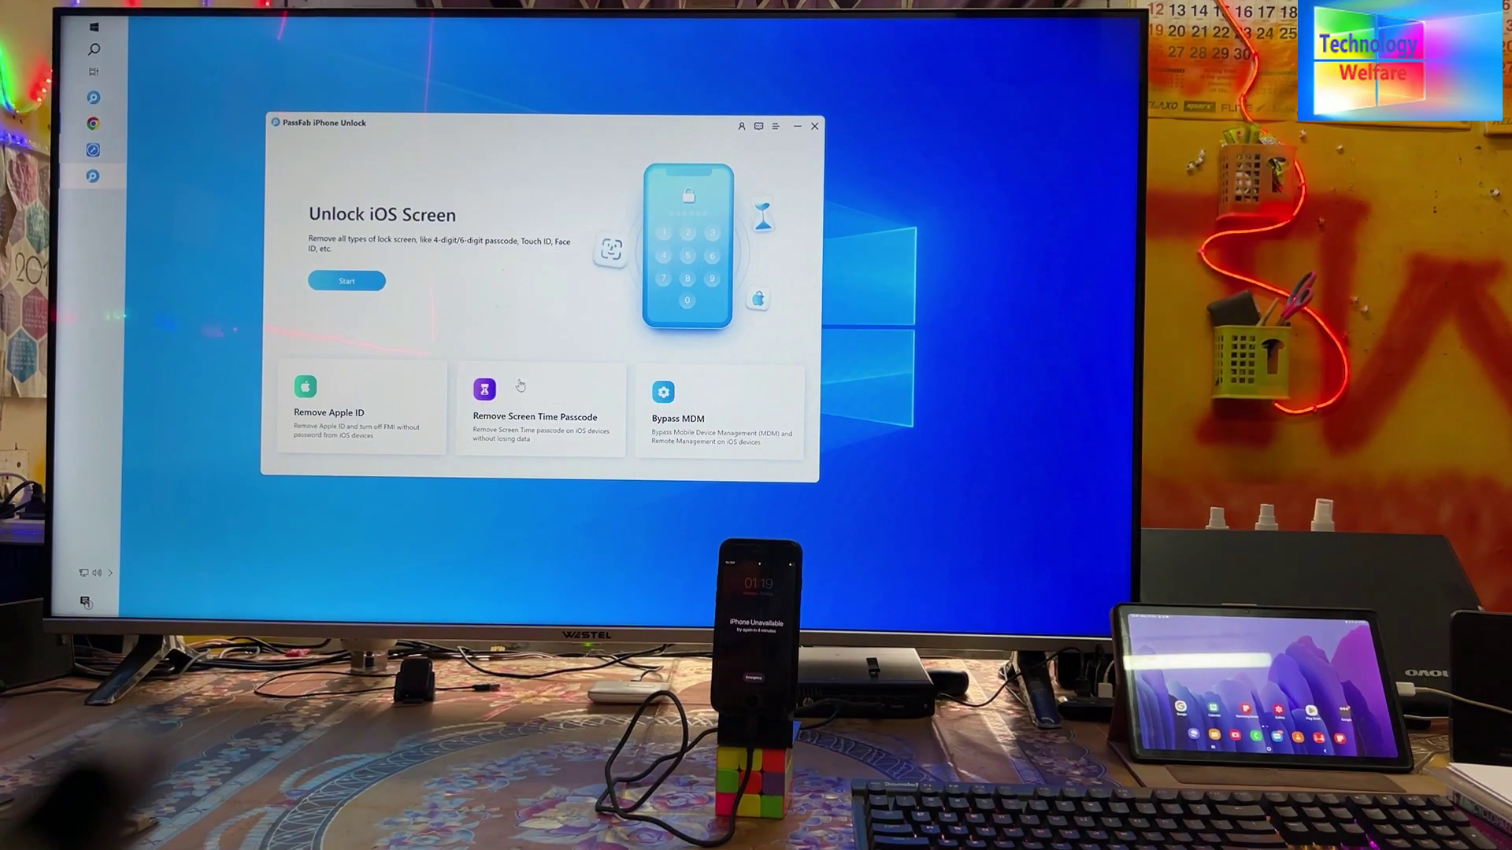
{"action": "left_click", "coordinate": [344, 281]}
{"action": "left_click", "coordinate": [349, 259]}
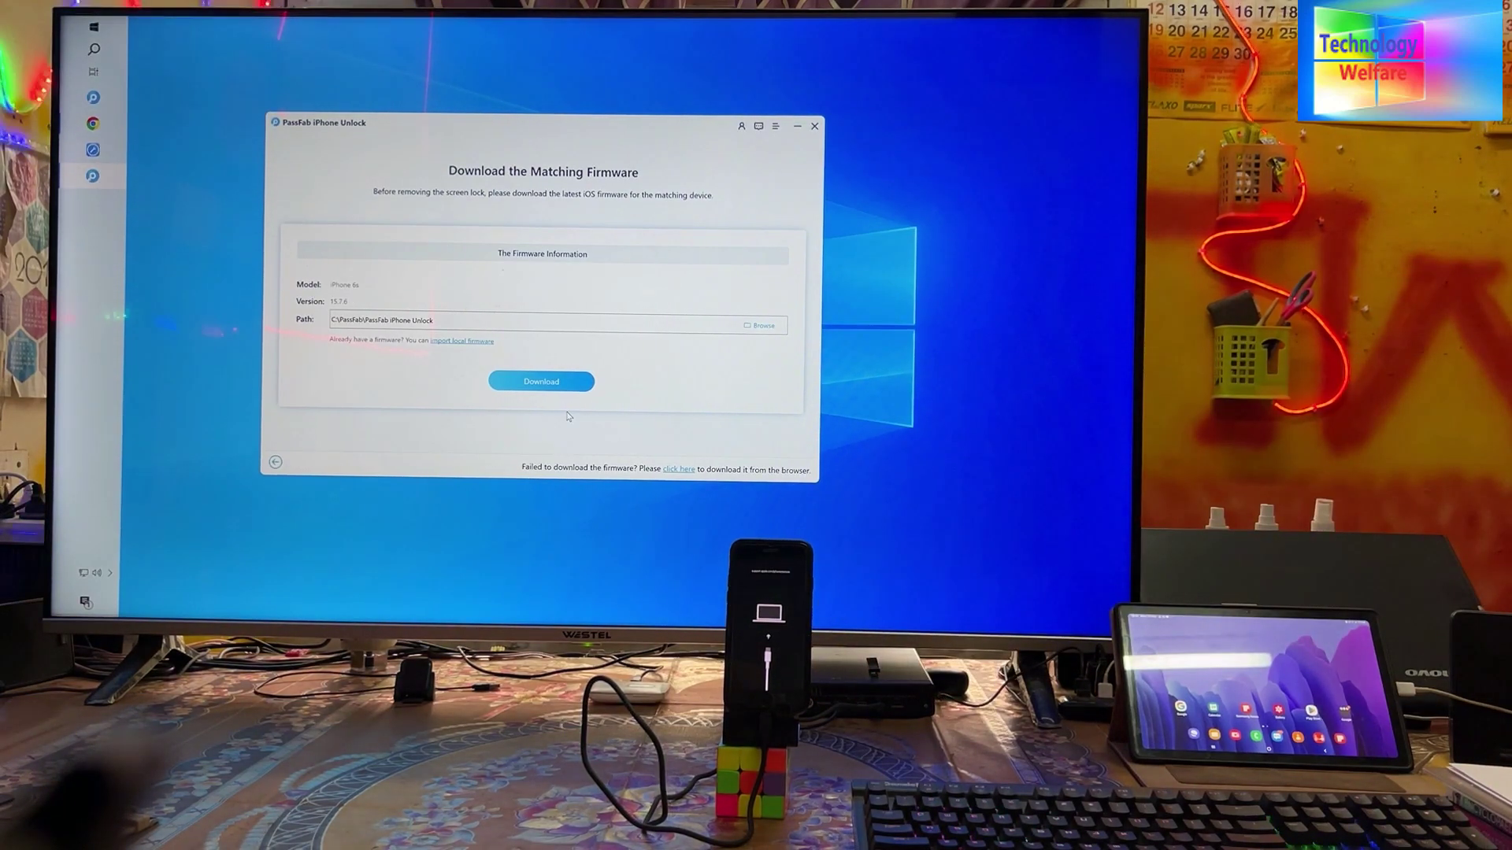
- Download the iOS 15.7.6 firmware, then start screen lock removal, which reaches 15%
{"action": "left_click", "coordinate": [550, 387]}
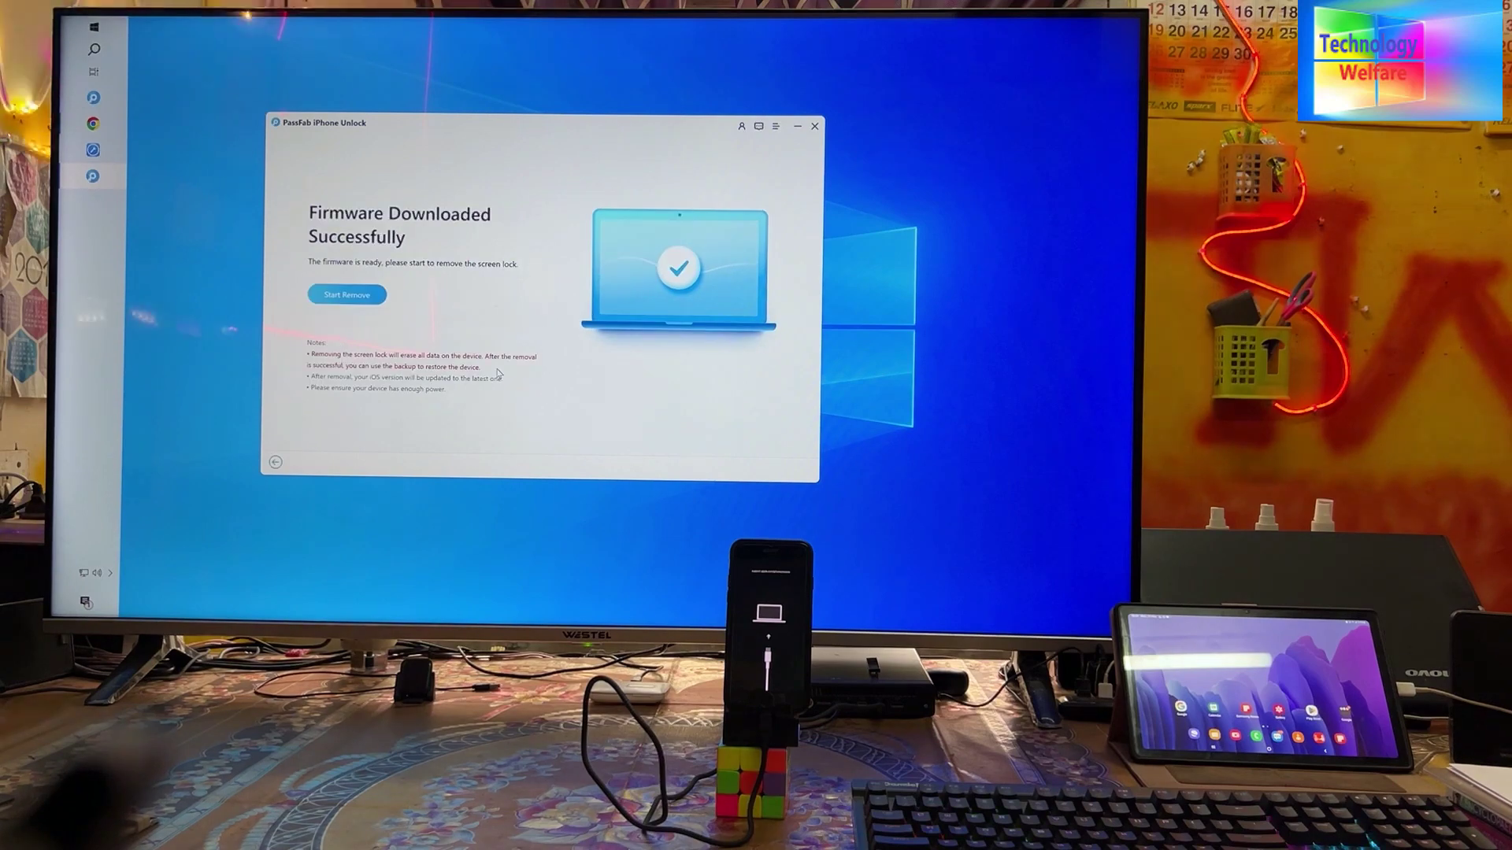
{"action": "left_click_drag", "start_coordinate": [523, 145], "coordinate": [462, 112]}
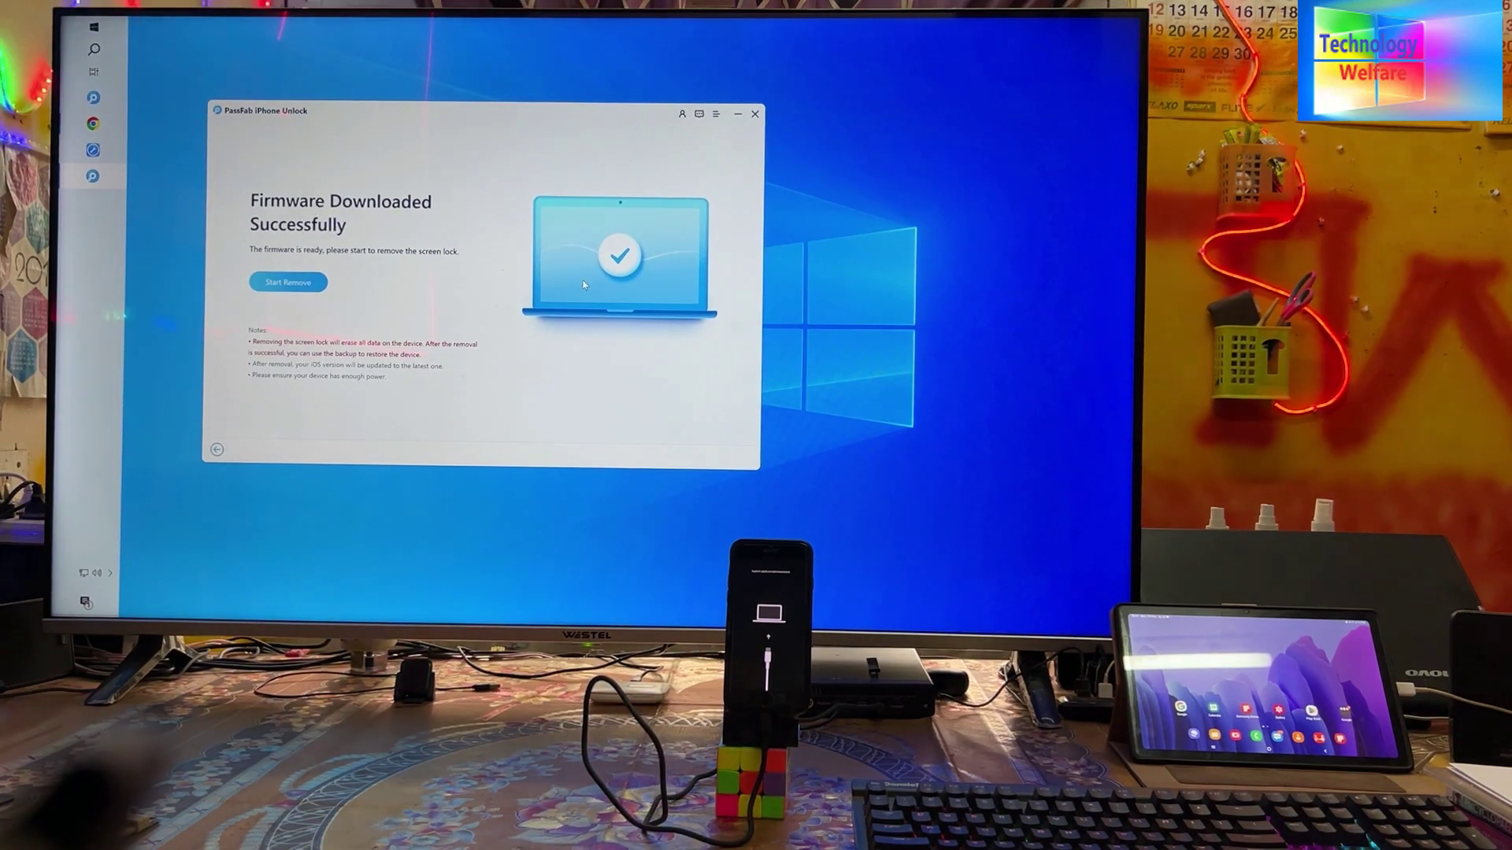
{"action": "left_click", "coordinate": [287, 283]}
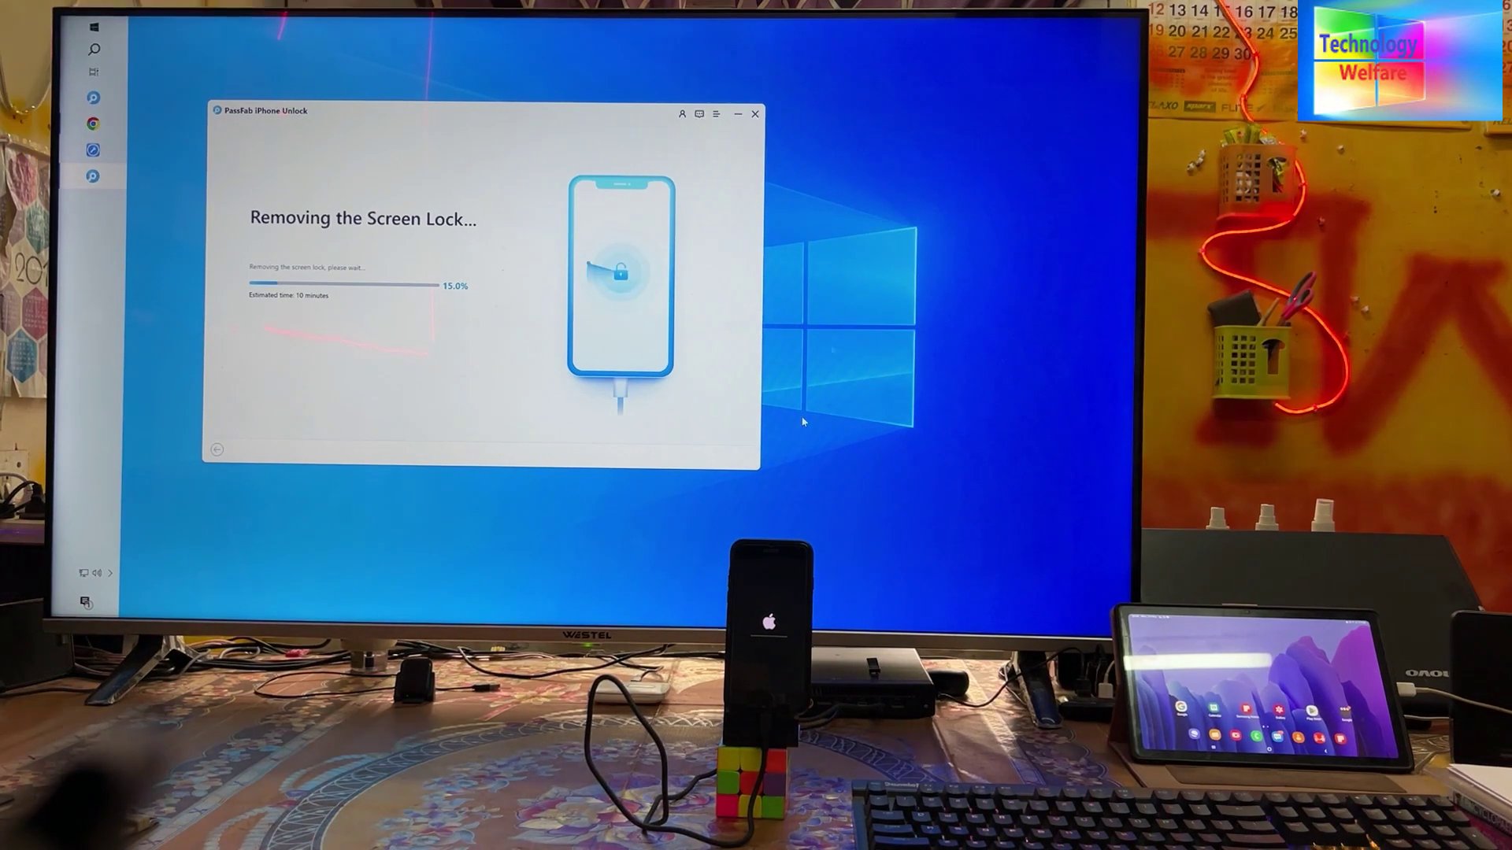
- Wait while screen lock removal reaches 18%, then open the desktop context menu
{"action": "right_click", "coordinate": [924, 276]}
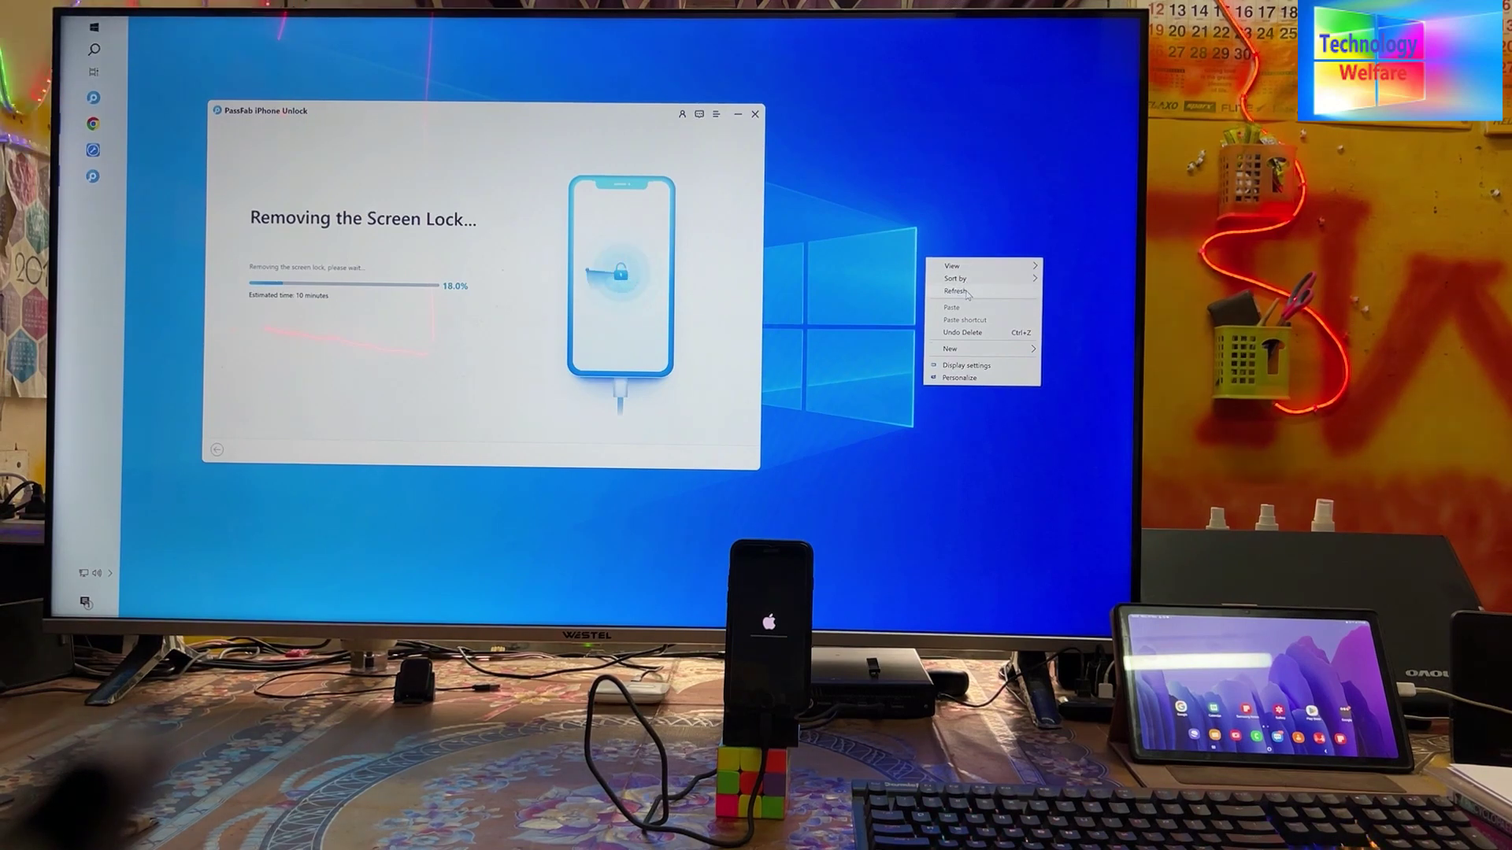
- Refresh the desktop, browse PassFab's maximized Buy page with 1 Month, 1 Year and Lifetime plans, then minimize it
{"action": "left_click", "coordinate": [961, 289]}
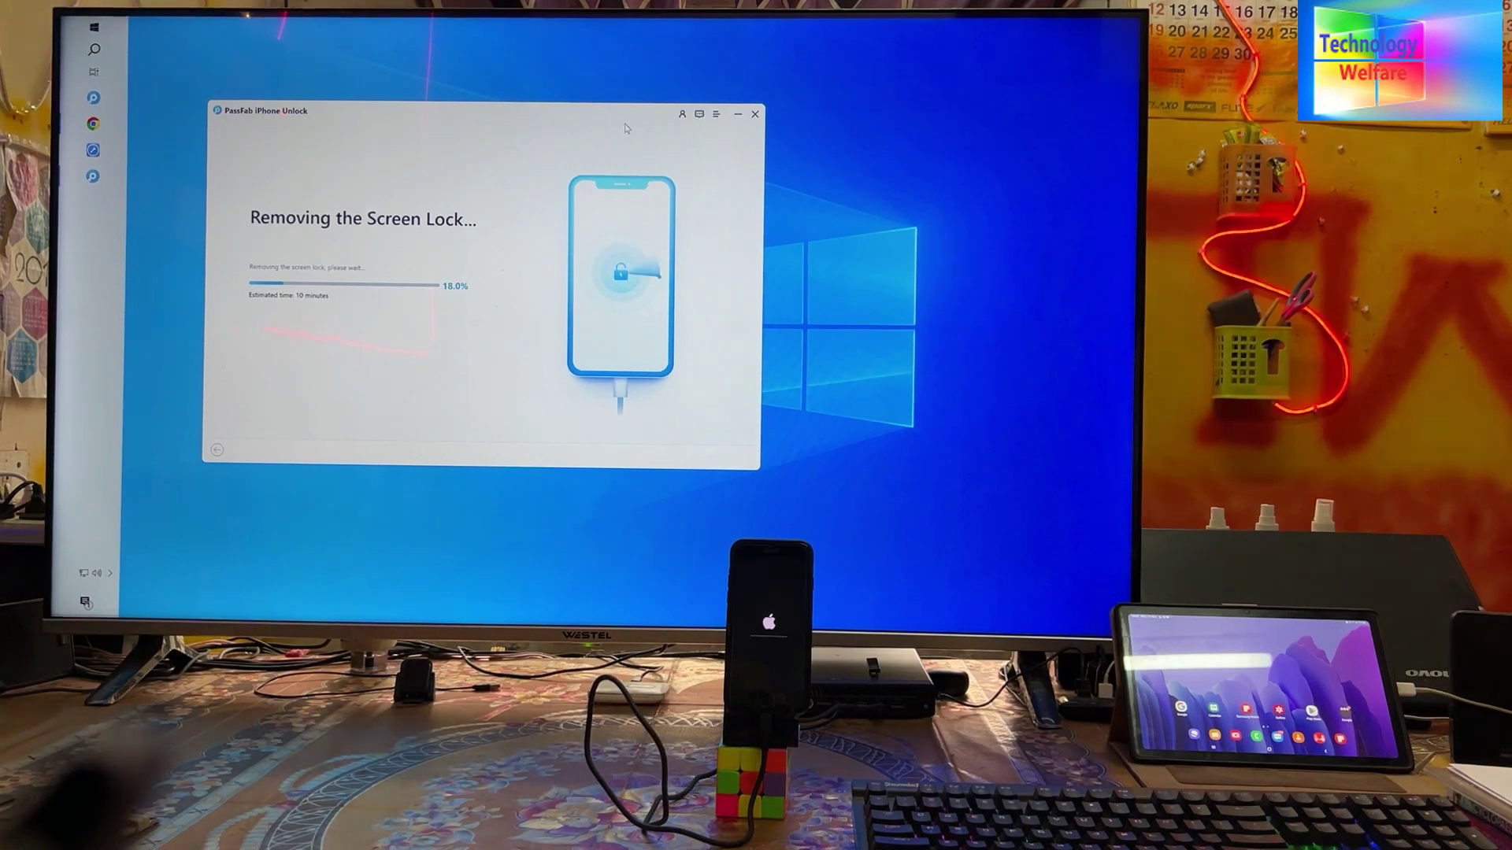
{"action": "left_click", "coordinate": [714, 113]}
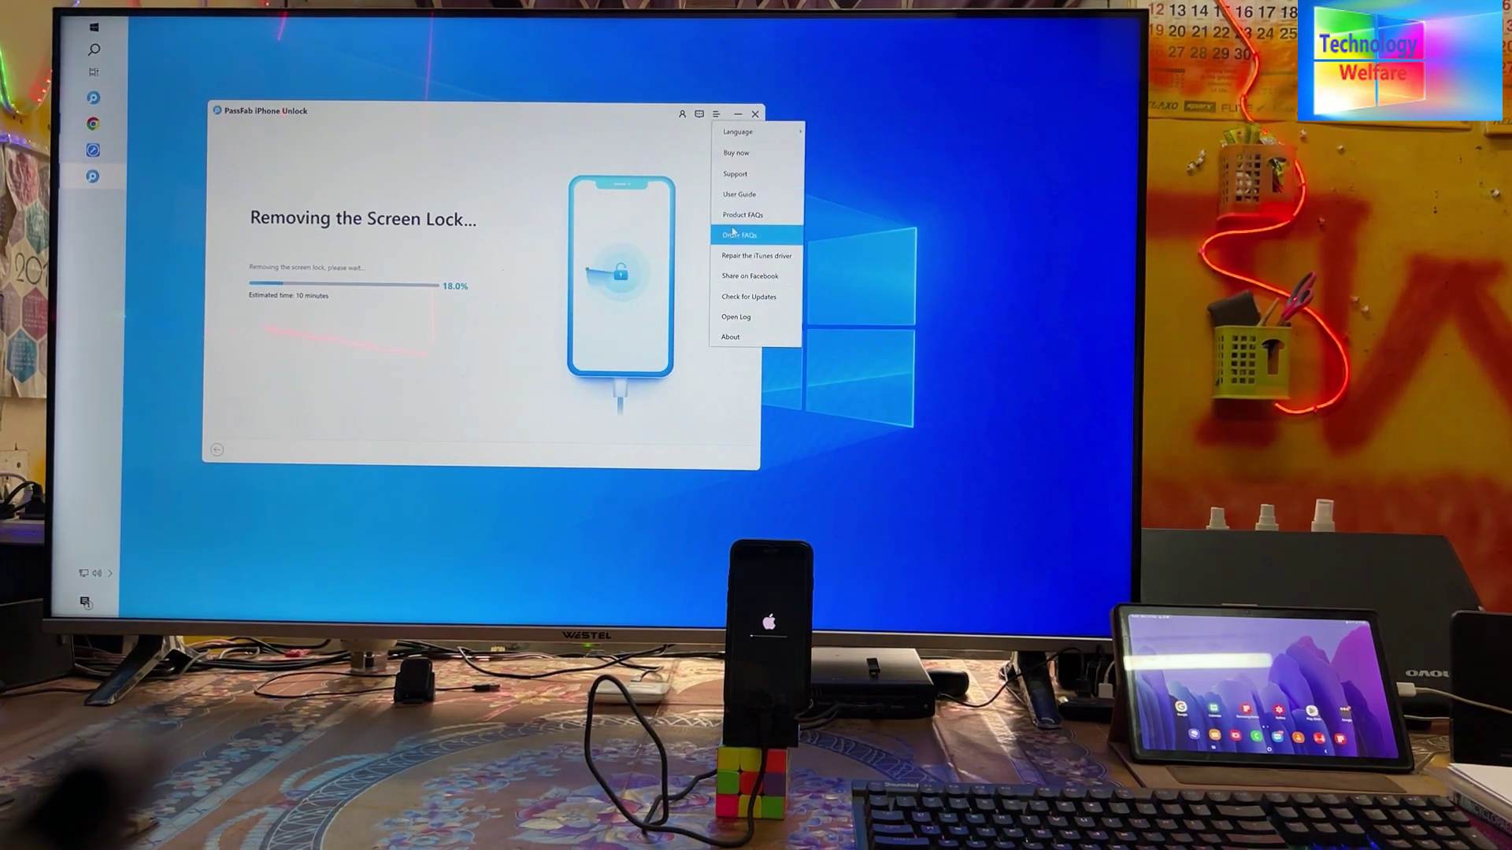
{"action": "left_click", "coordinate": [753, 154]}
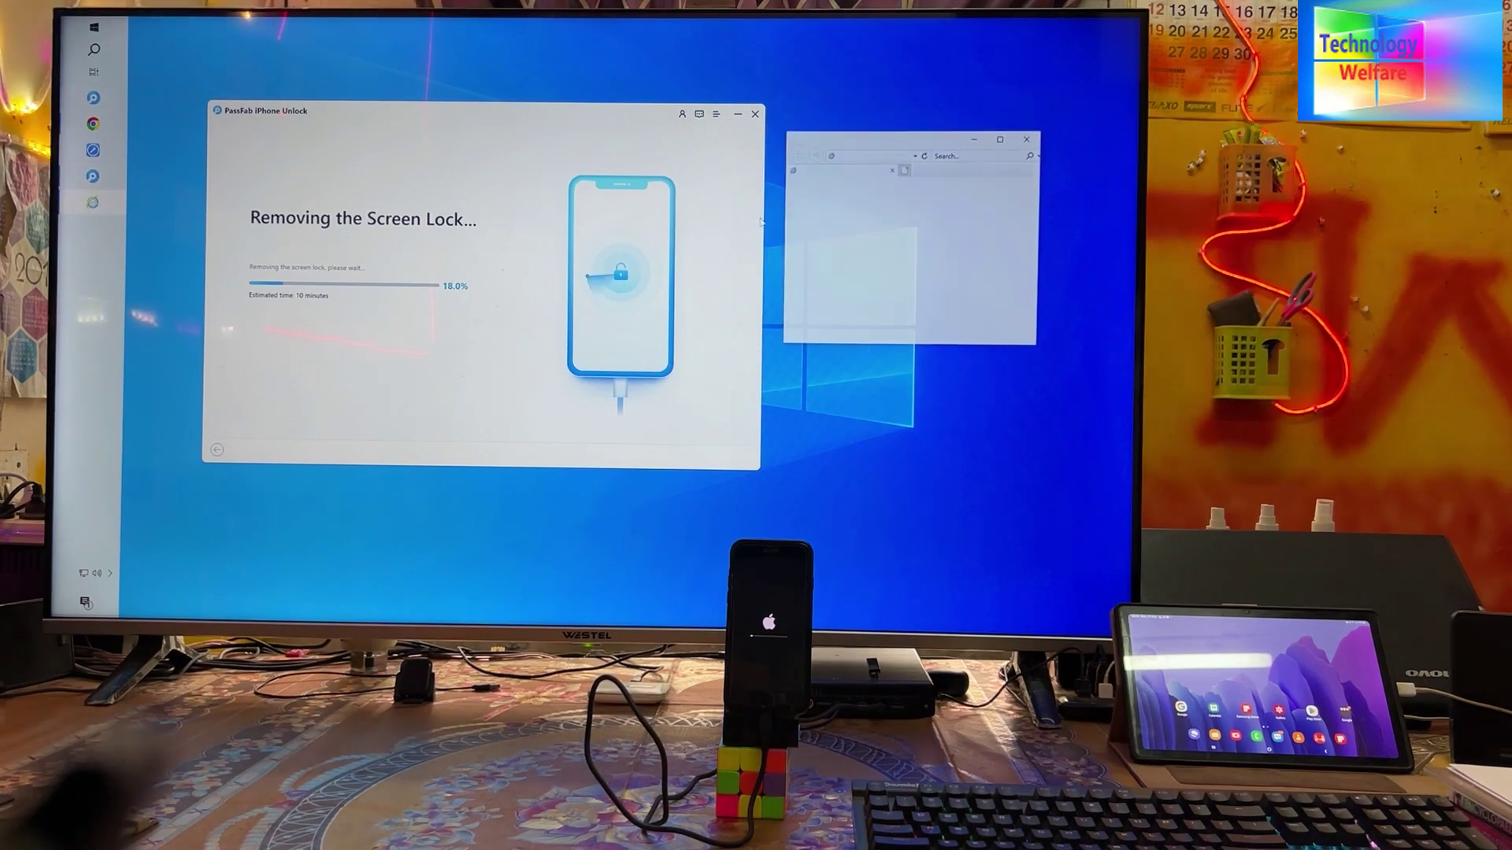
{"action": "left_click", "coordinate": [1001, 138]}
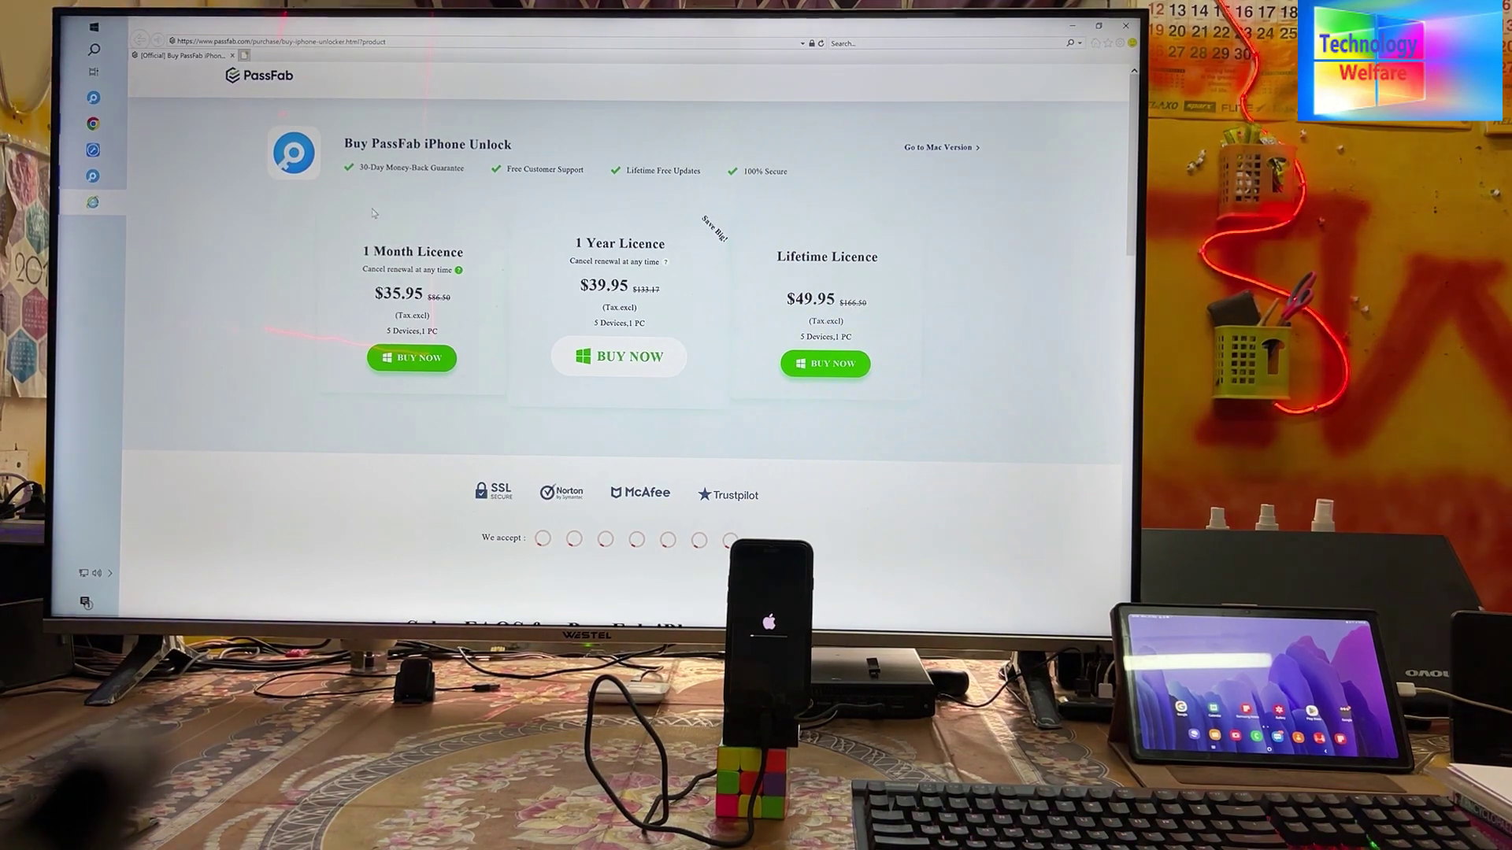
{"action": "scroll", "coordinate": [414, 215], "scroll_direction": "down", "scroll_amount": 5}
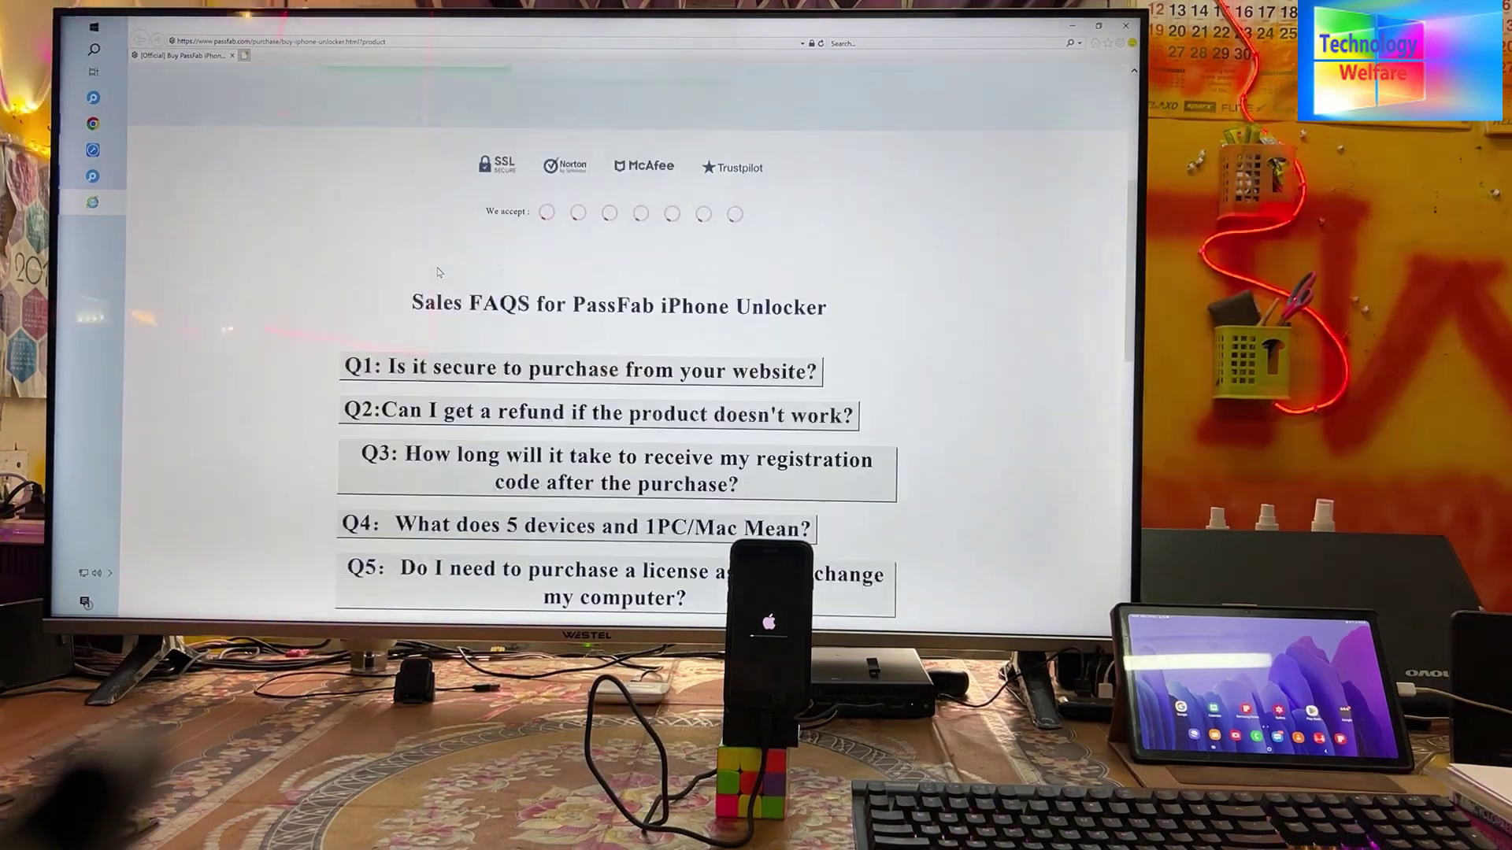
{"action": "scroll", "coordinate": [426, 236], "scroll_direction": "up", "scroll_amount": 5}
{"action": "scroll", "coordinate": [439, 266], "scroll_direction": "down", "scroll_amount": 5}
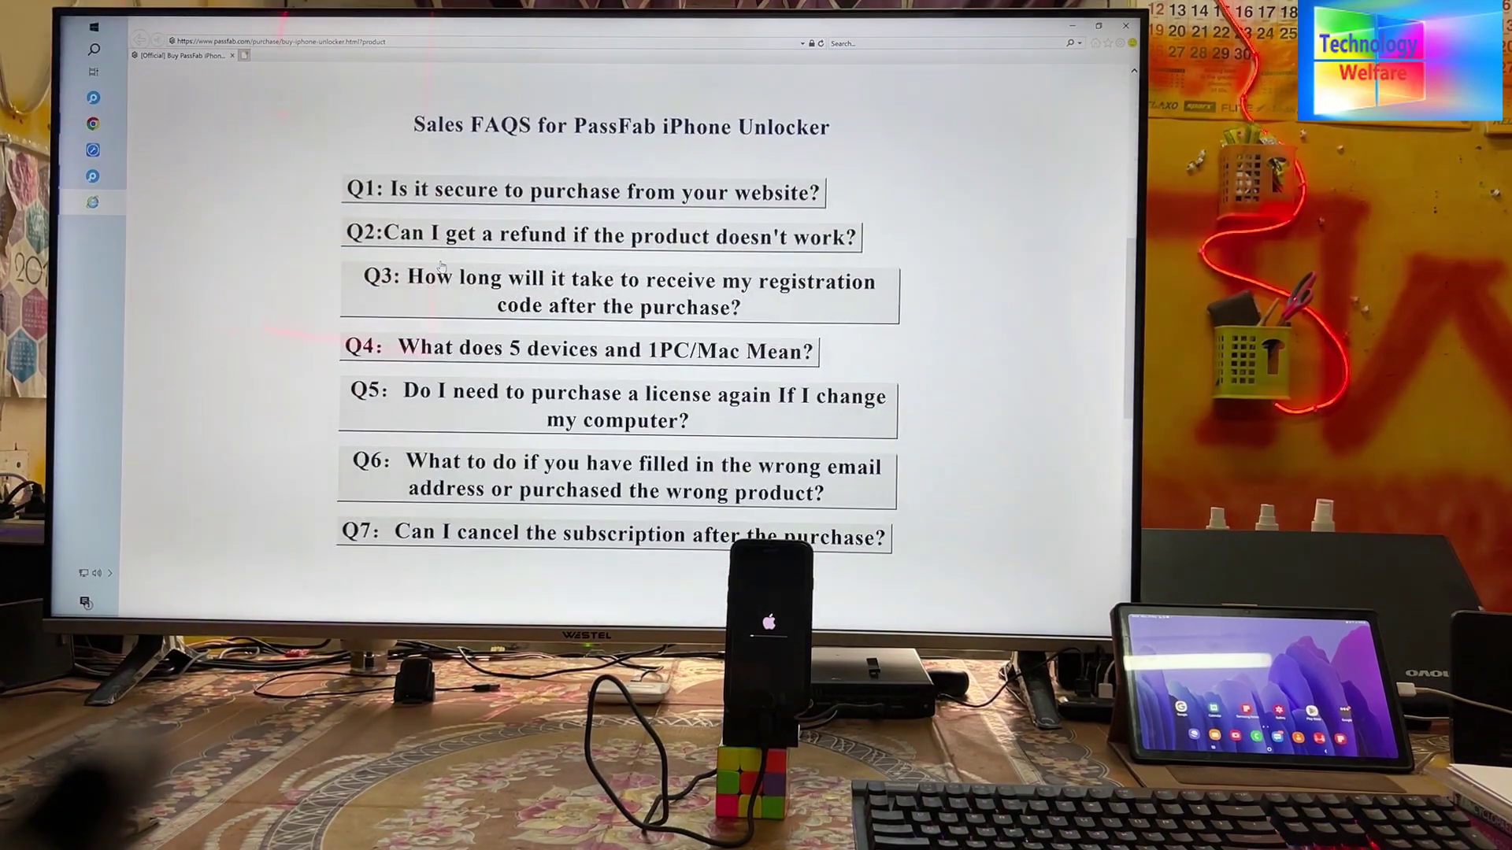
{"action": "scroll", "coordinate": [439, 237], "scroll_direction": "up", "scroll_amount": 5}
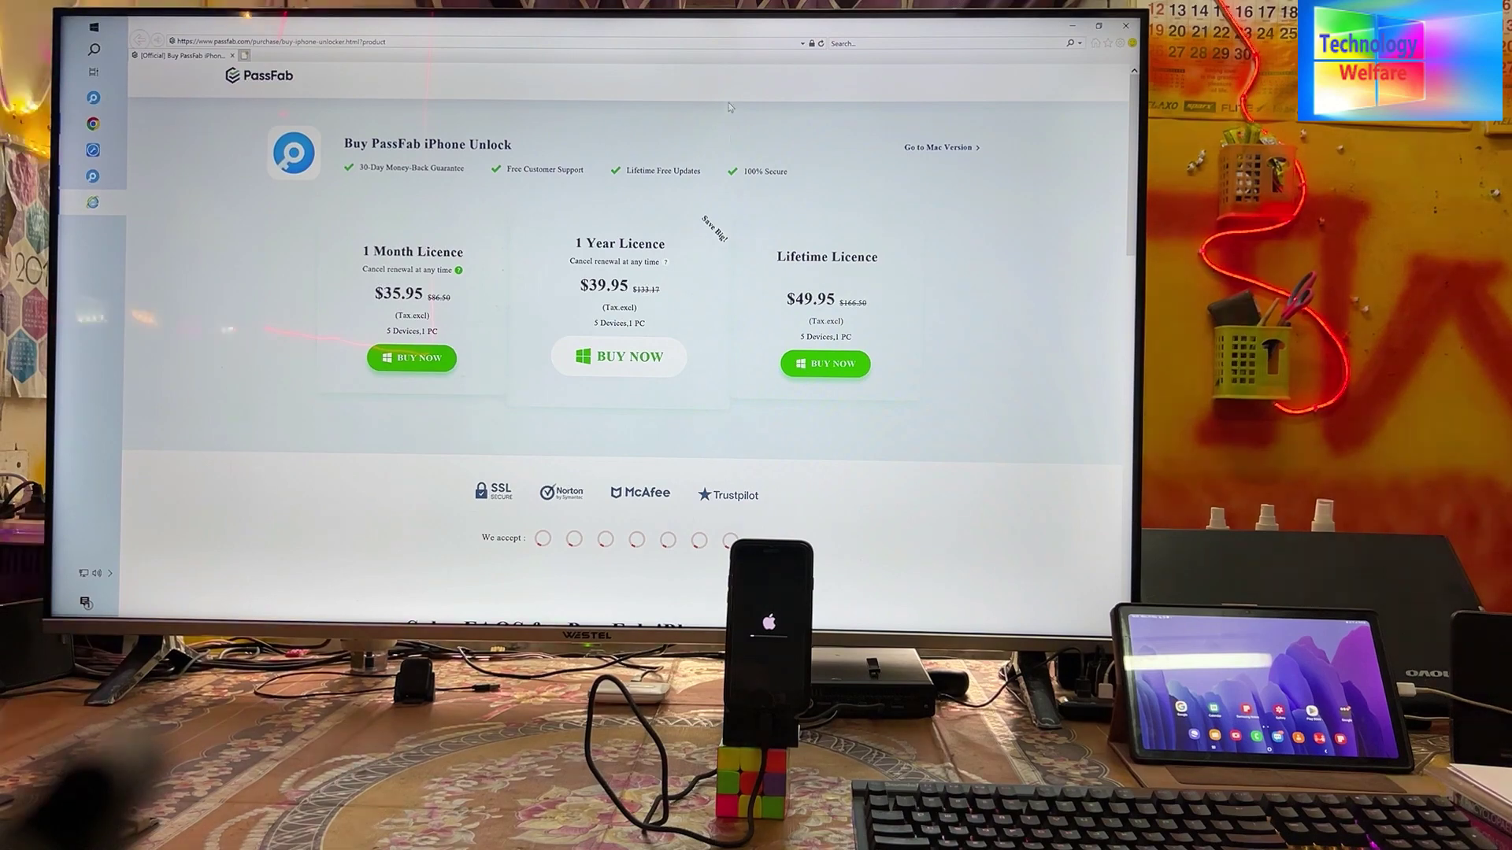
{"action": "left_click", "coordinate": [1072, 26]}
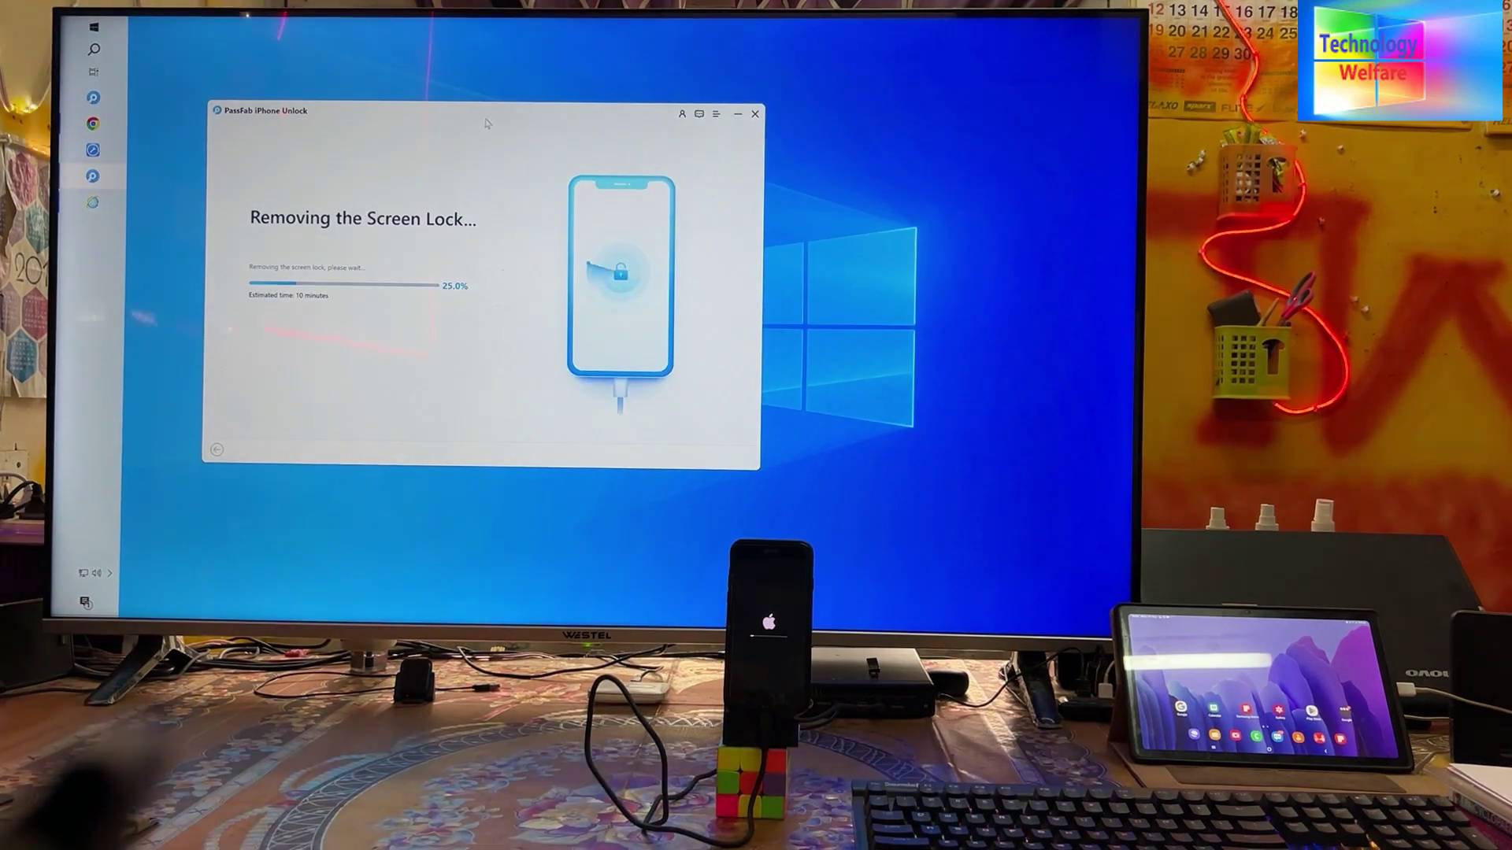
- Drag the PassFab window toward the screen centre and let removal climb to 93%
{"action": "left_click_drag", "start_coordinate": [485, 123], "coordinate": [571, 117]}
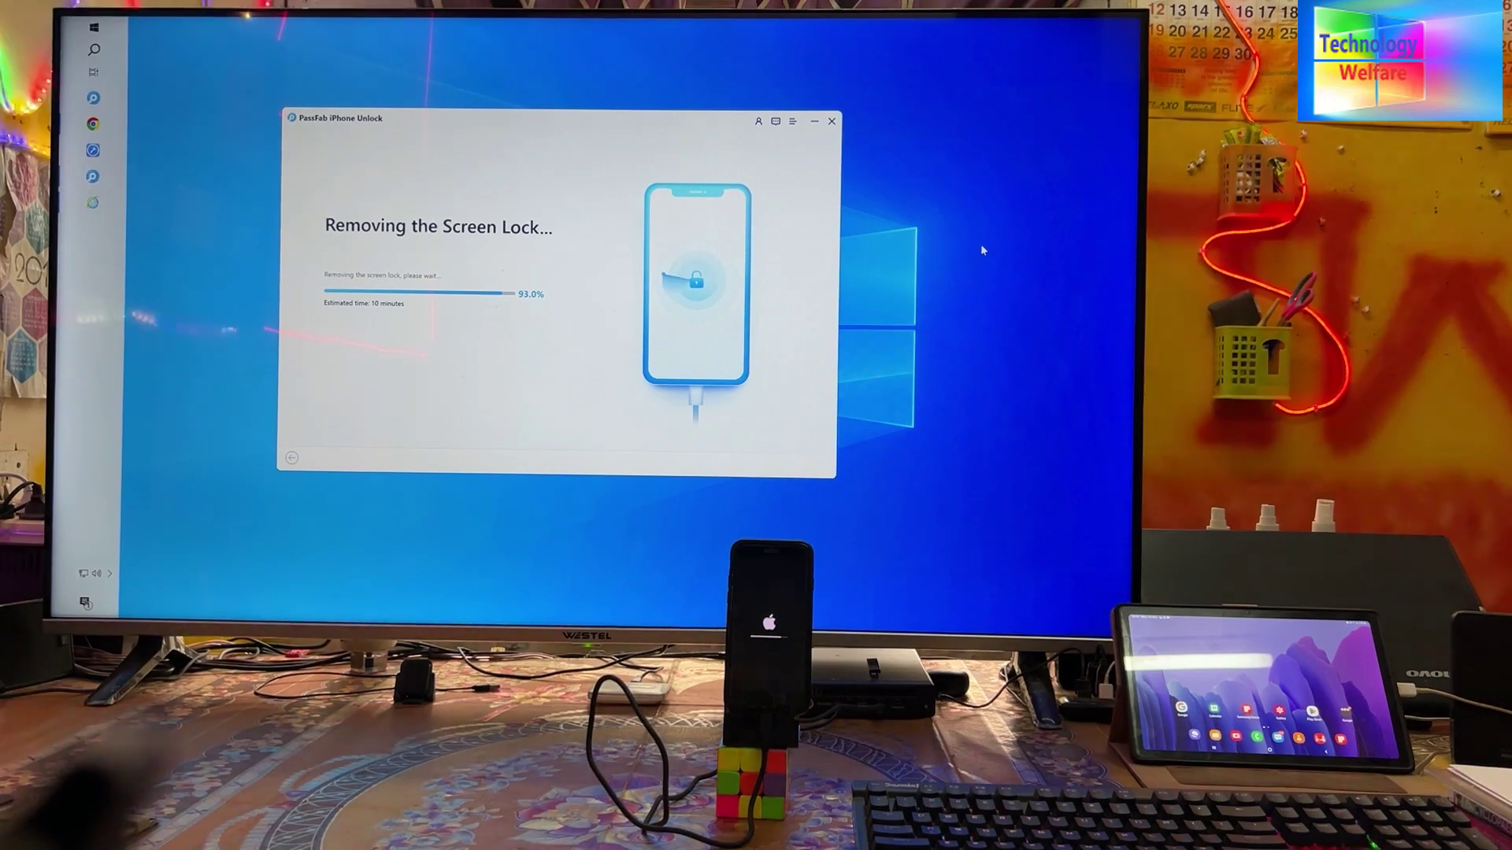
- Refresh the Windows desktop from its context menu
{"action": "right_click", "coordinate": [973, 252]}
{"action": "right_click", "coordinate": [969, 137]}
{"action": "left_click", "coordinate": [991, 169]}
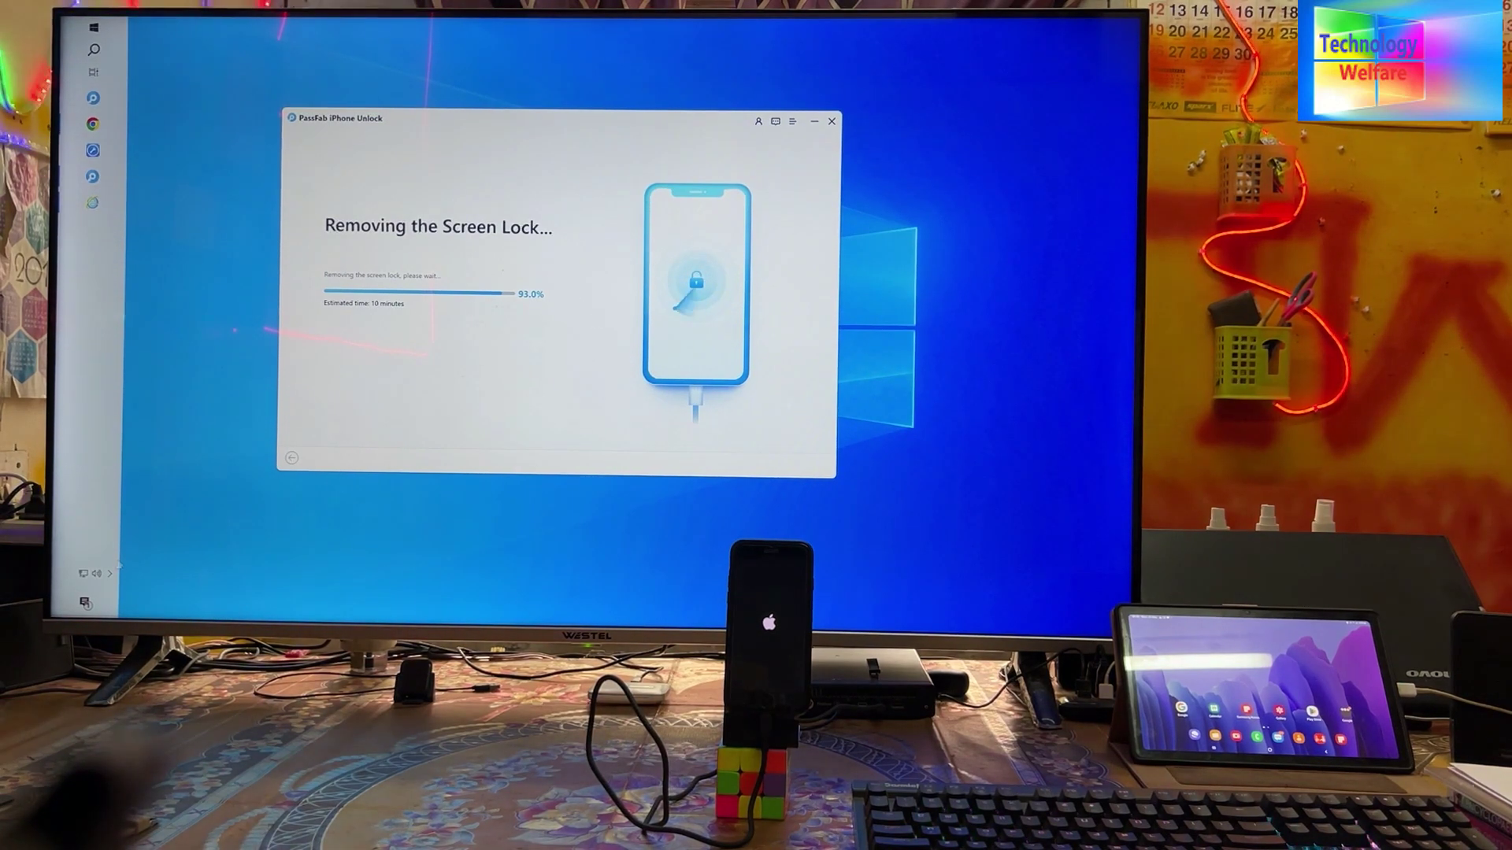
- Select AAA (Intel(R) Display Audio) as playback device, close the flyout, and refresh the desktop
{"action": "left_click", "coordinate": [100, 580]}
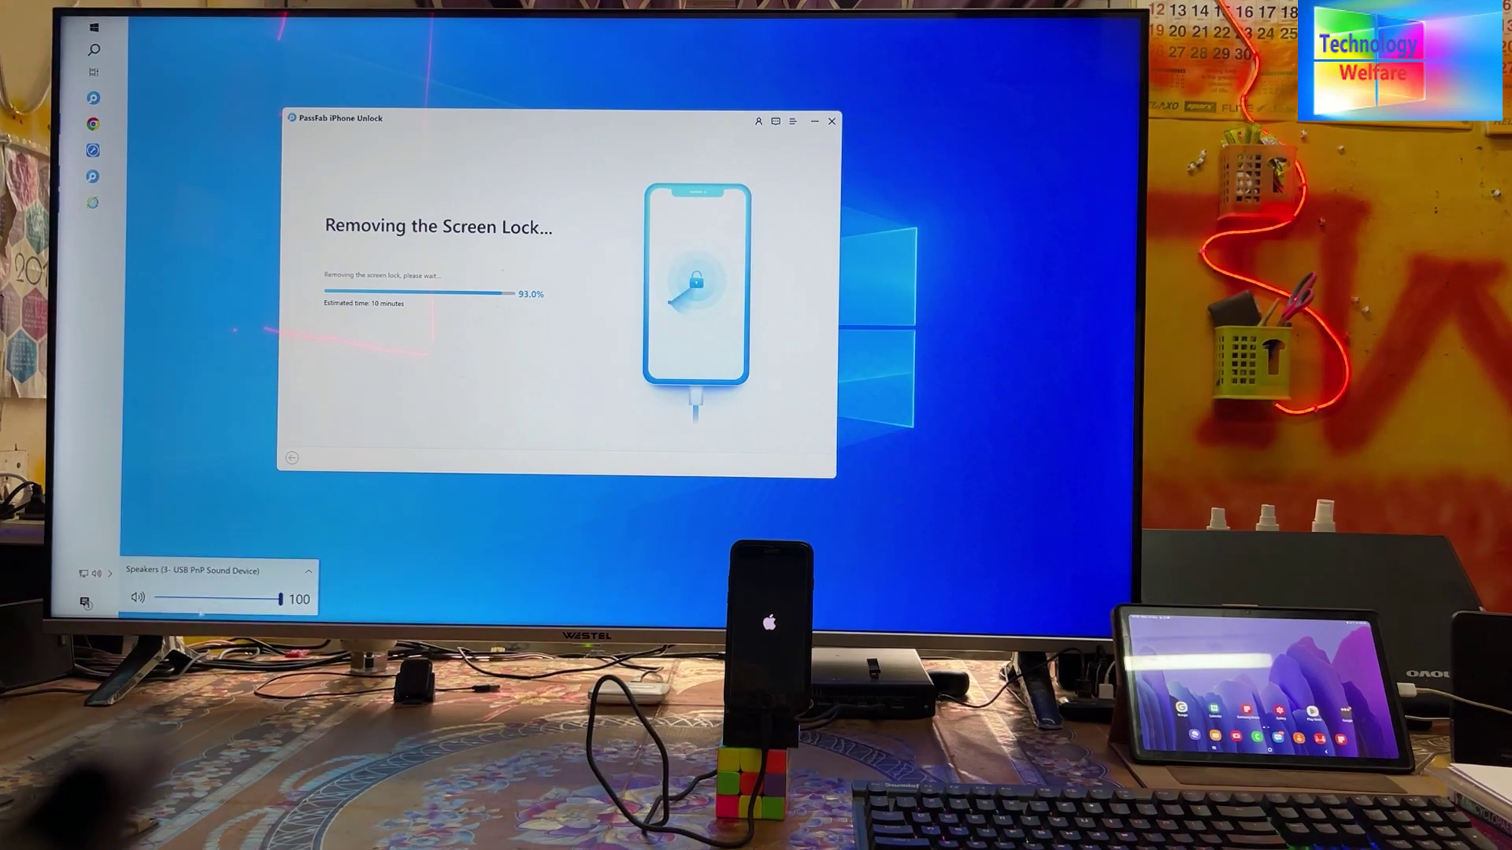
{"action": "left_click", "coordinate": [262, 572]}
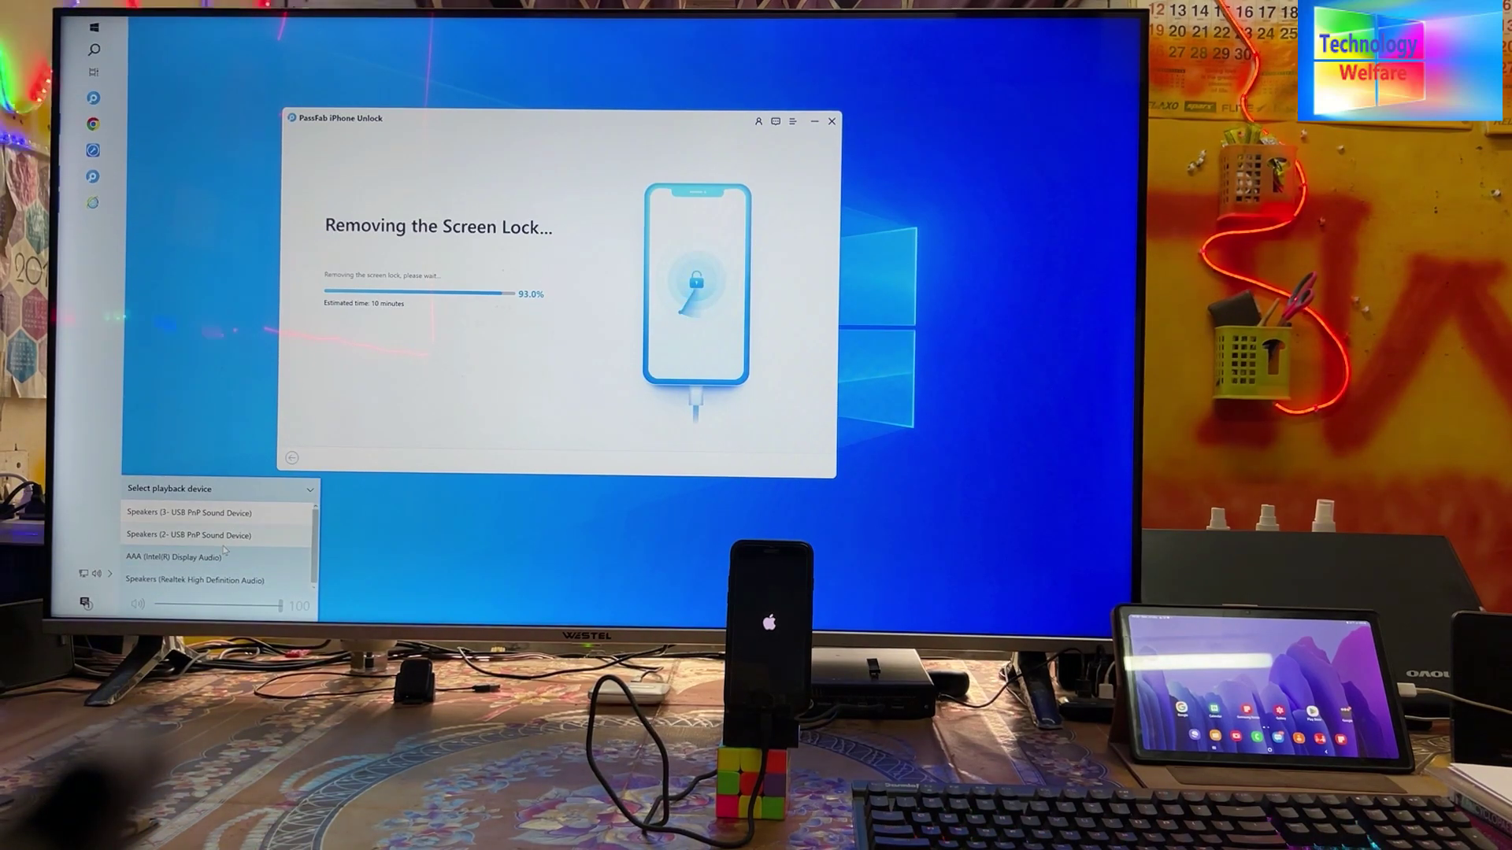
{"action": "left_click", "coordinate": [225, 556]}
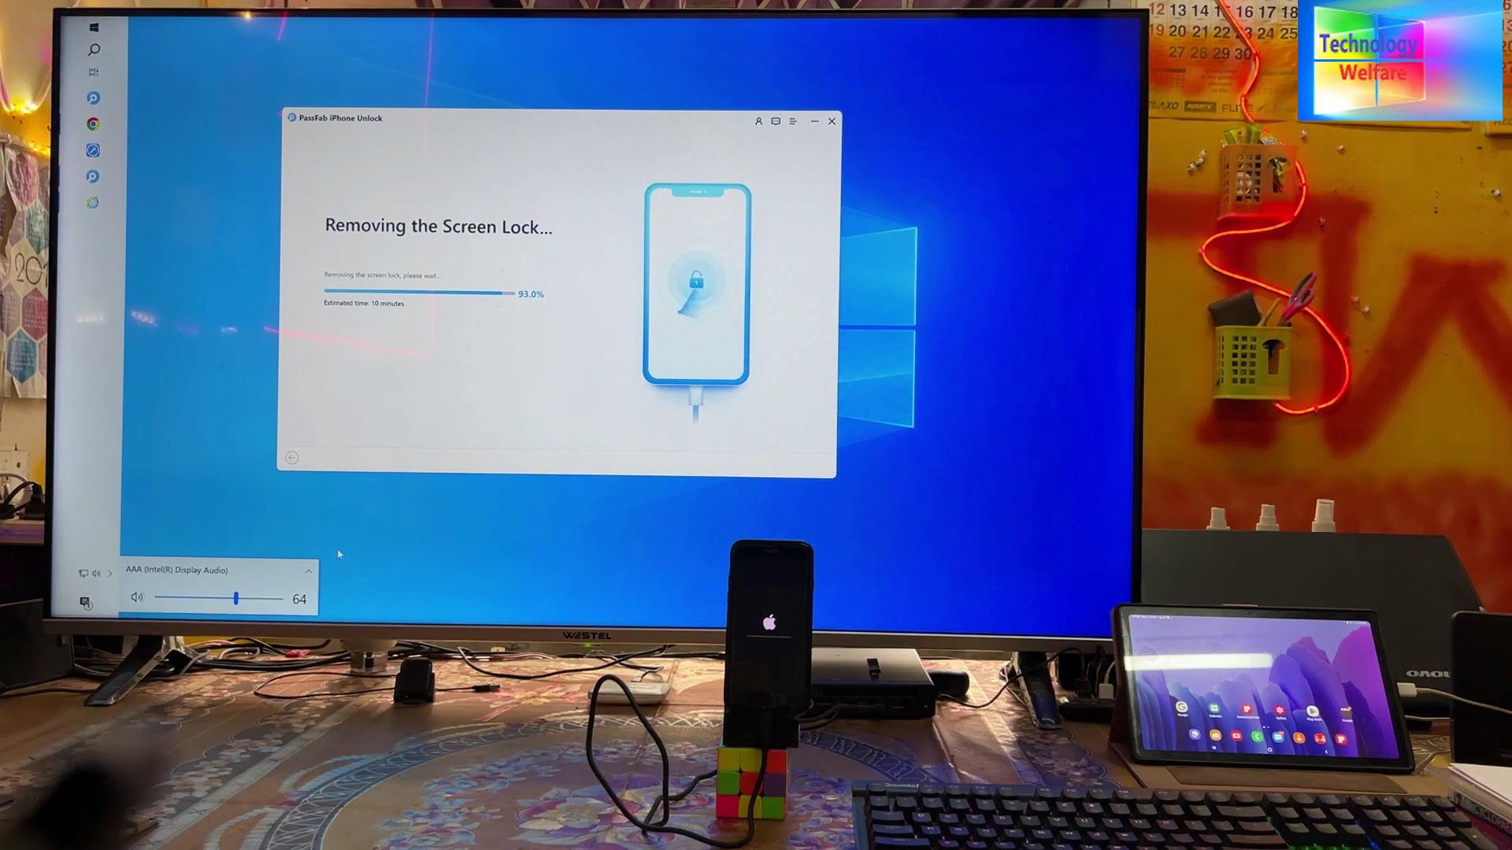
{"action": "left_click", "coordinate": [271, 373]}
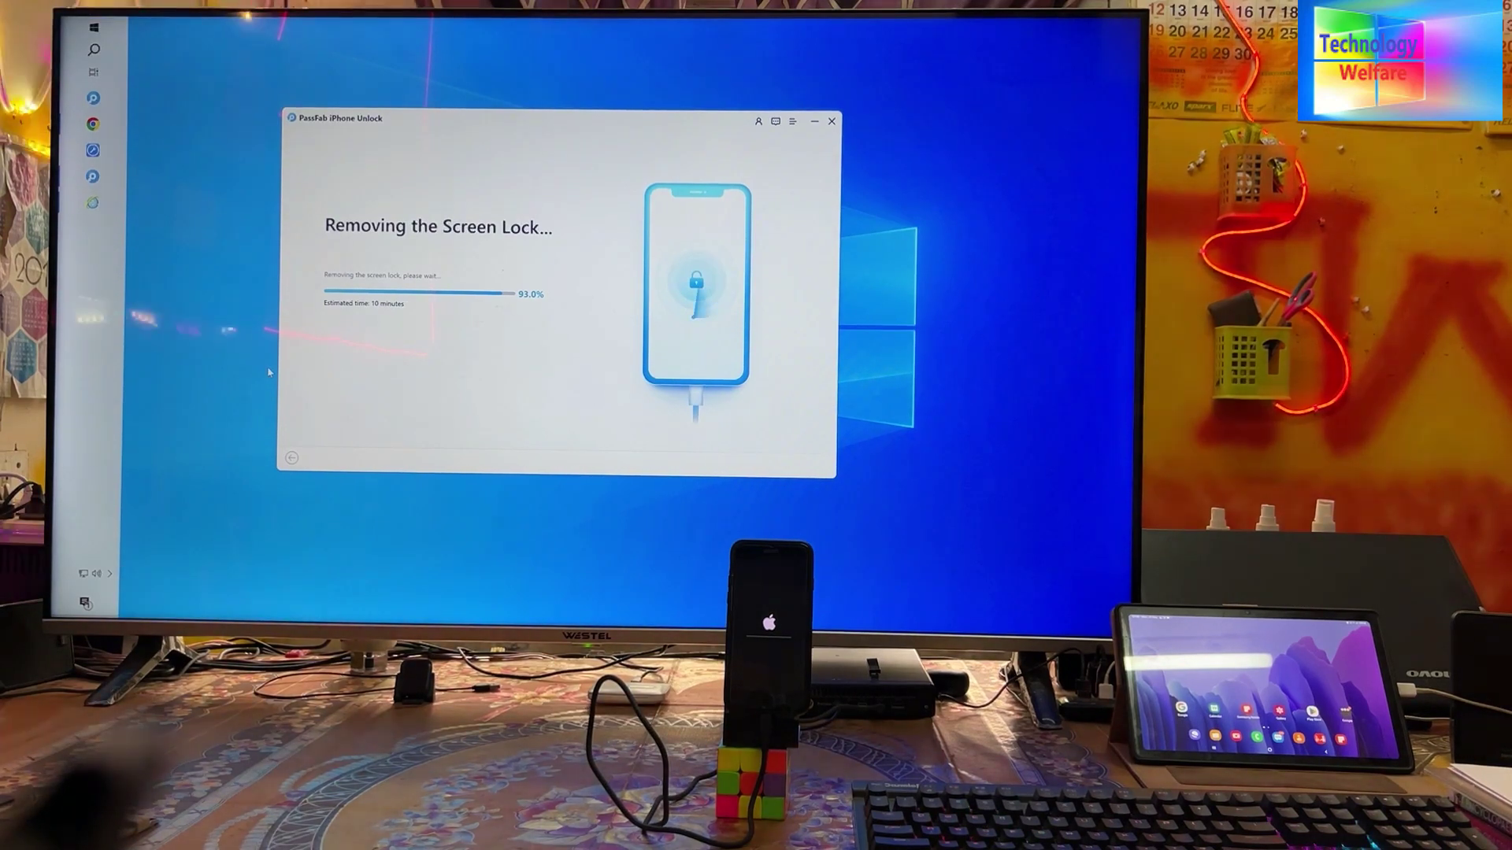
{"action": "right_click", "coordinate": [944, 334]}
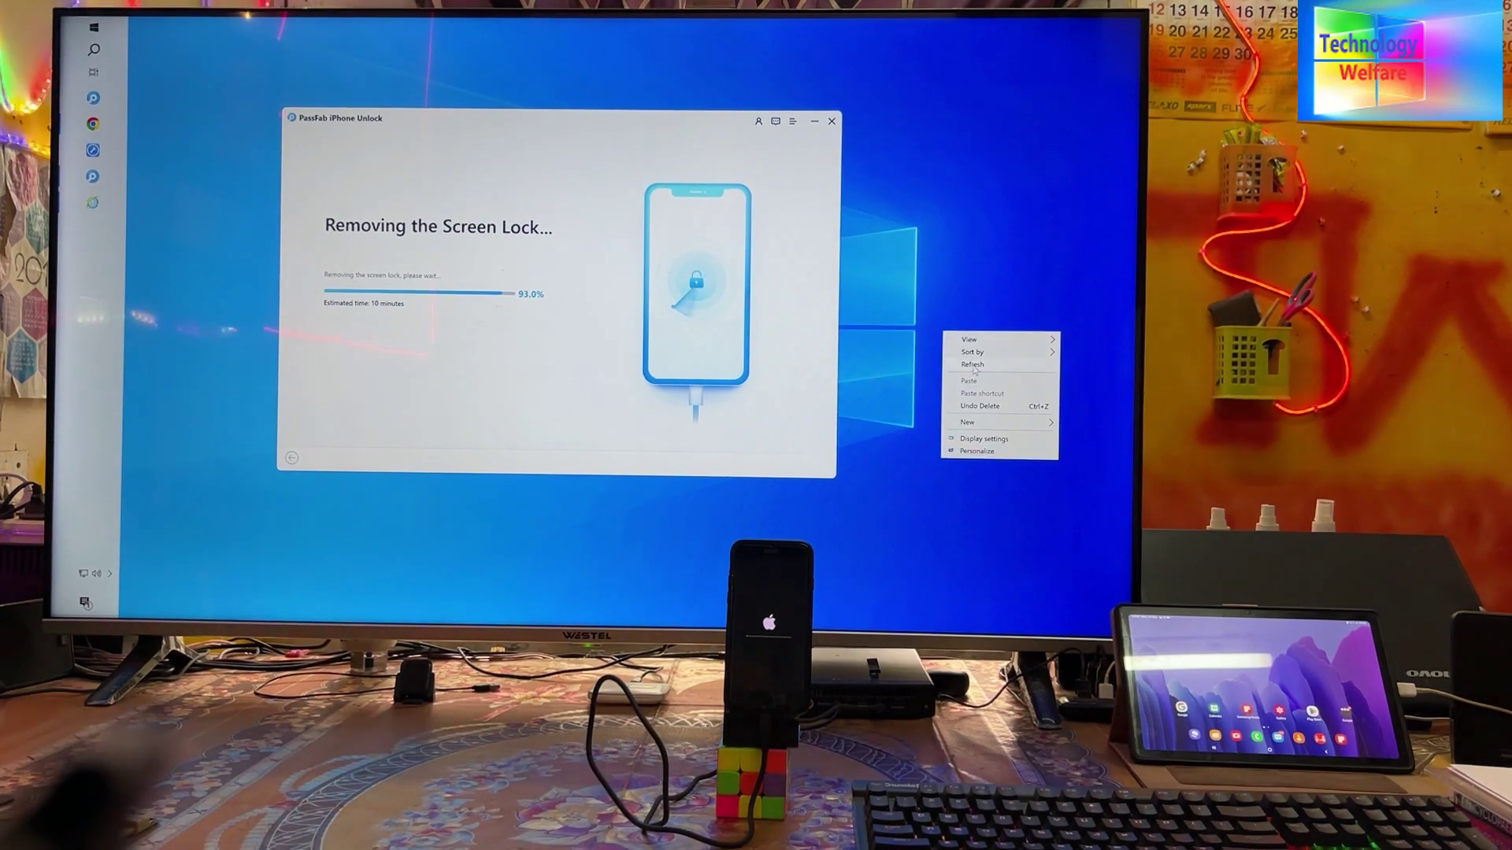
{"action": "left_click", "coordinate": [973, 370]}
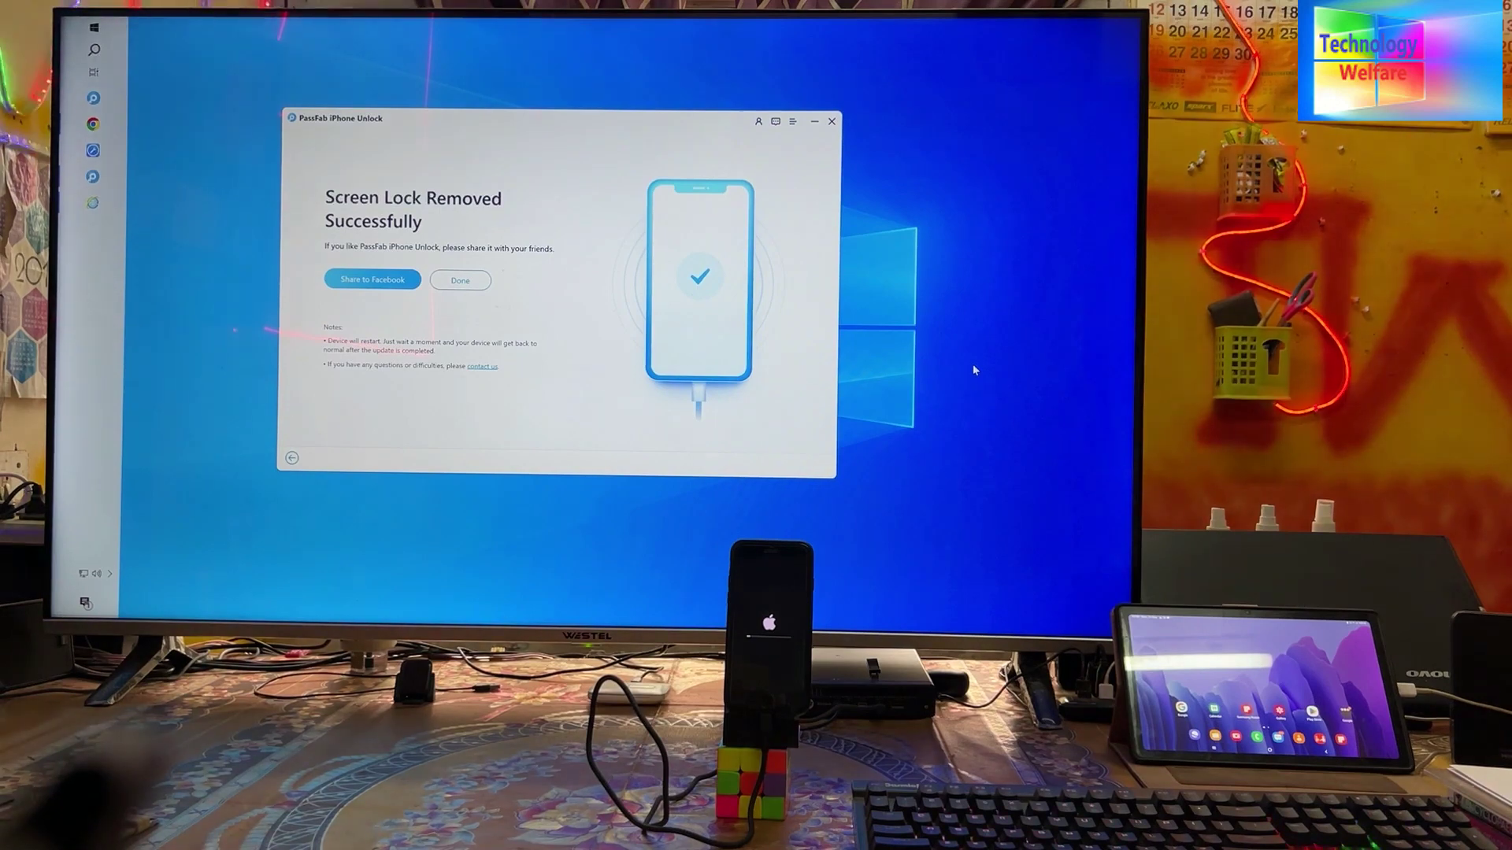
{"action": "right_click", "coordinate": [998, 170]}
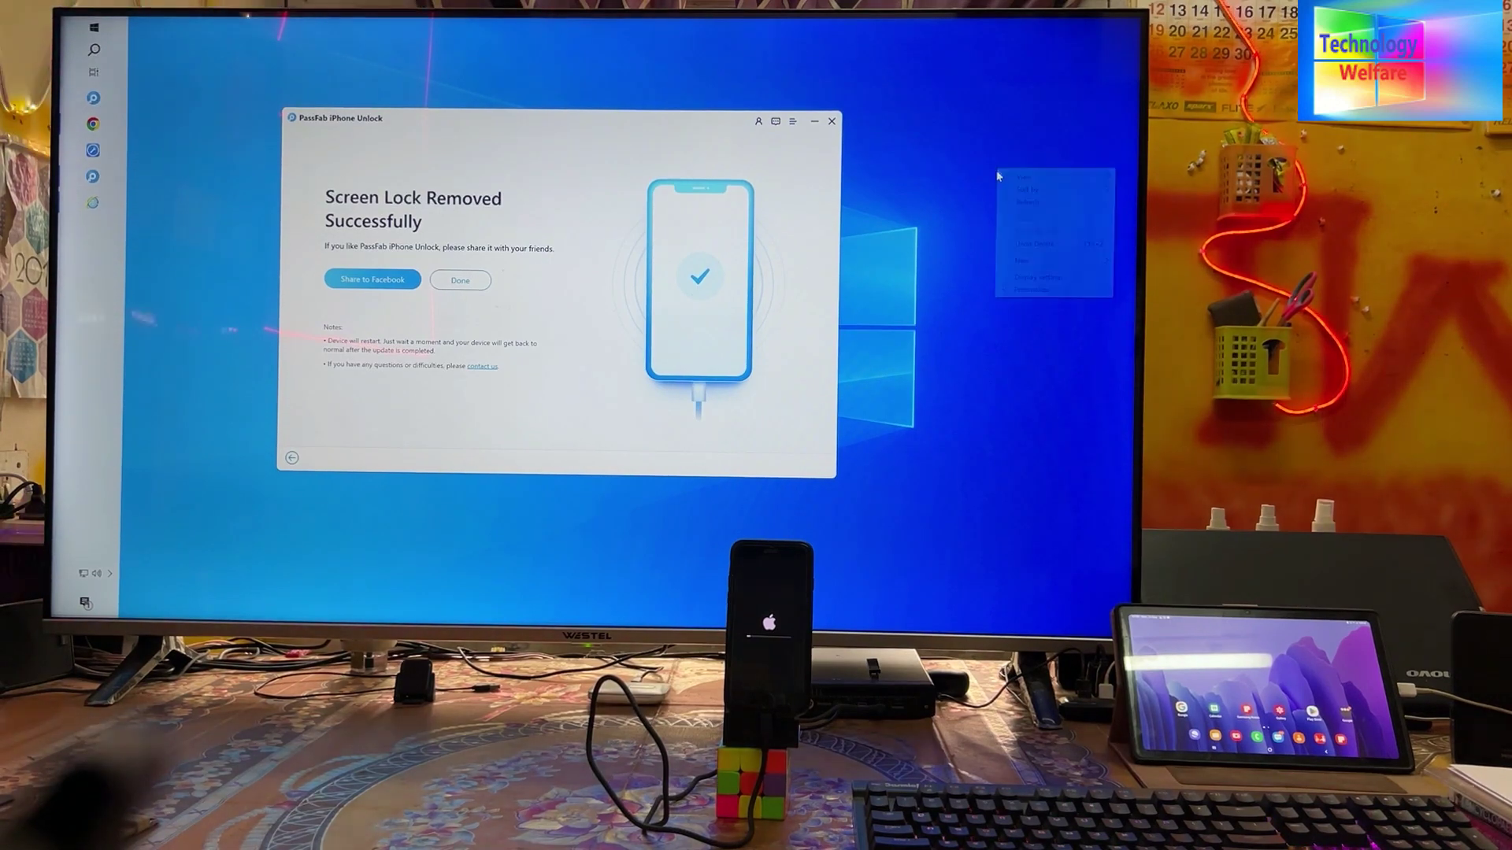
{"action": "left_click", "coordinate": [1027, 203]}
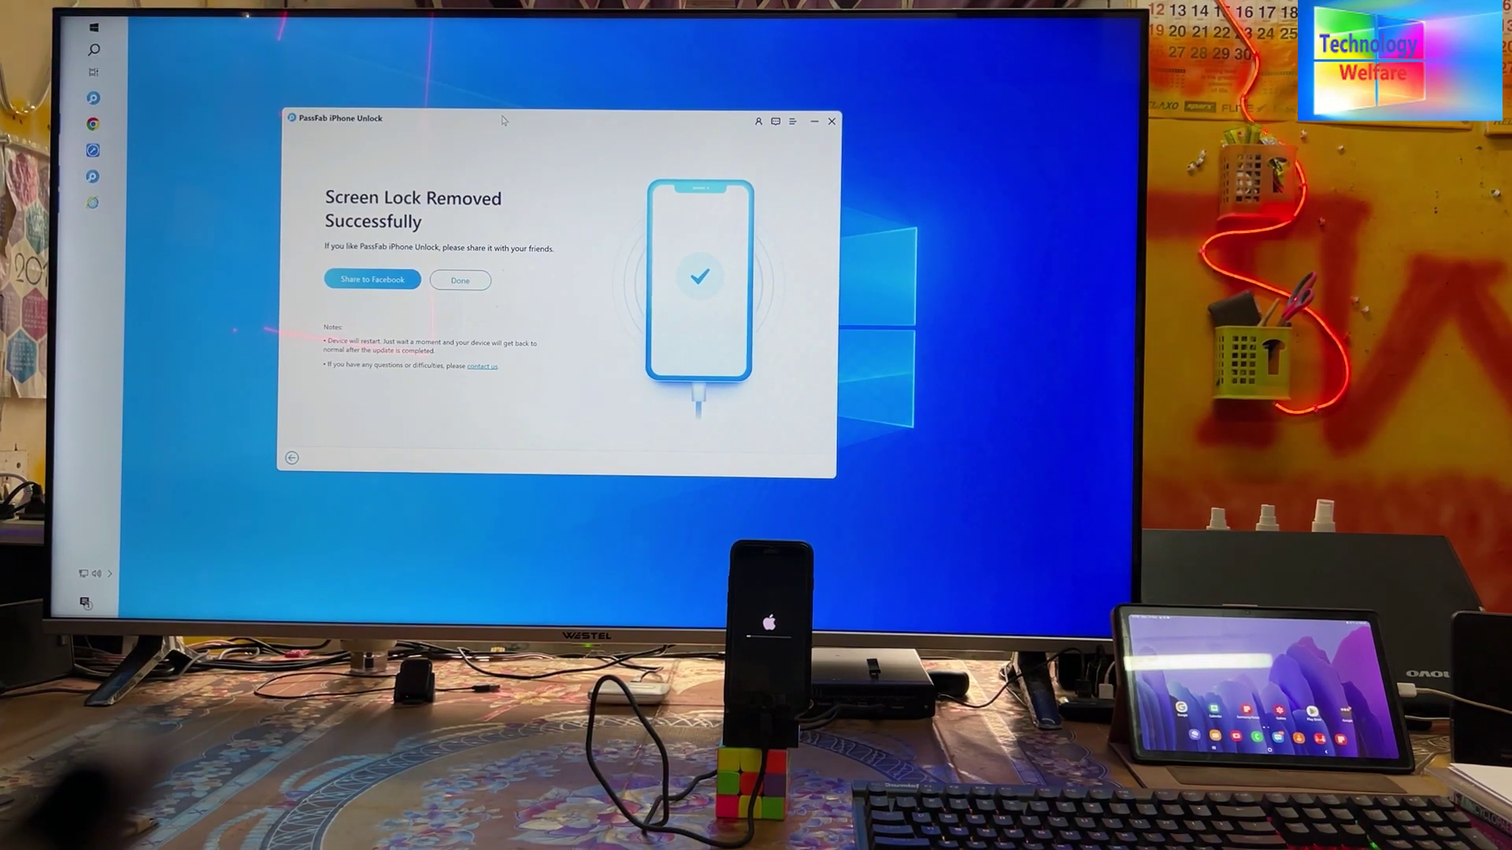
{"action": "left_click_drag", "start_coordinate": [501, 119], "coordinate": [479, 86]}
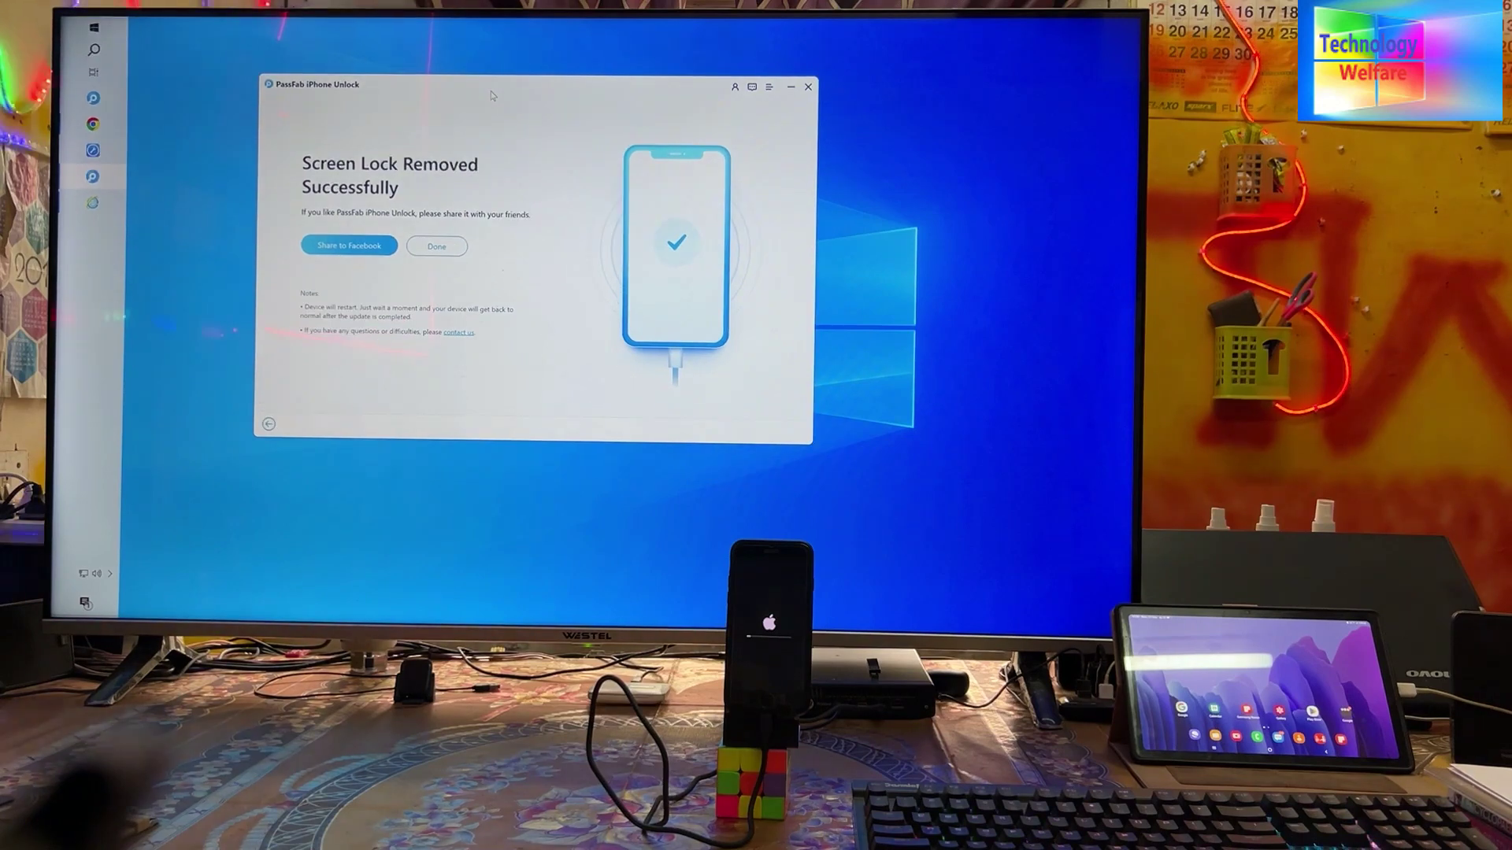
{"action": "right_click", "coordinate": [907, 150]}
{"action": "left_click", "coordinate": [919, 183]}
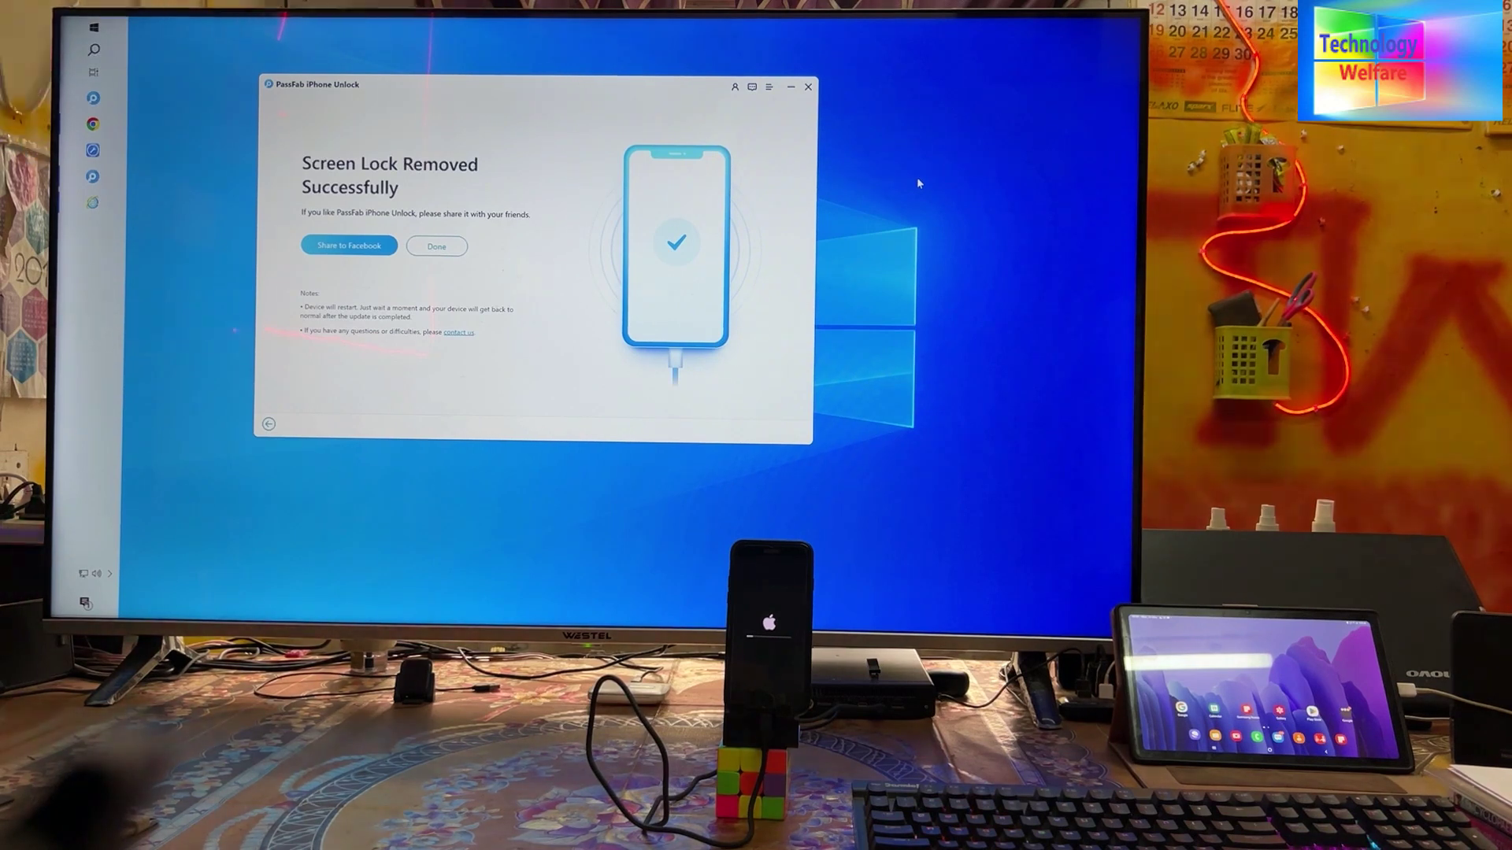
{"action": "right_click", "coordinate": [966, 118]}
{"action": "left_click", "coordinate": [992, 153]}
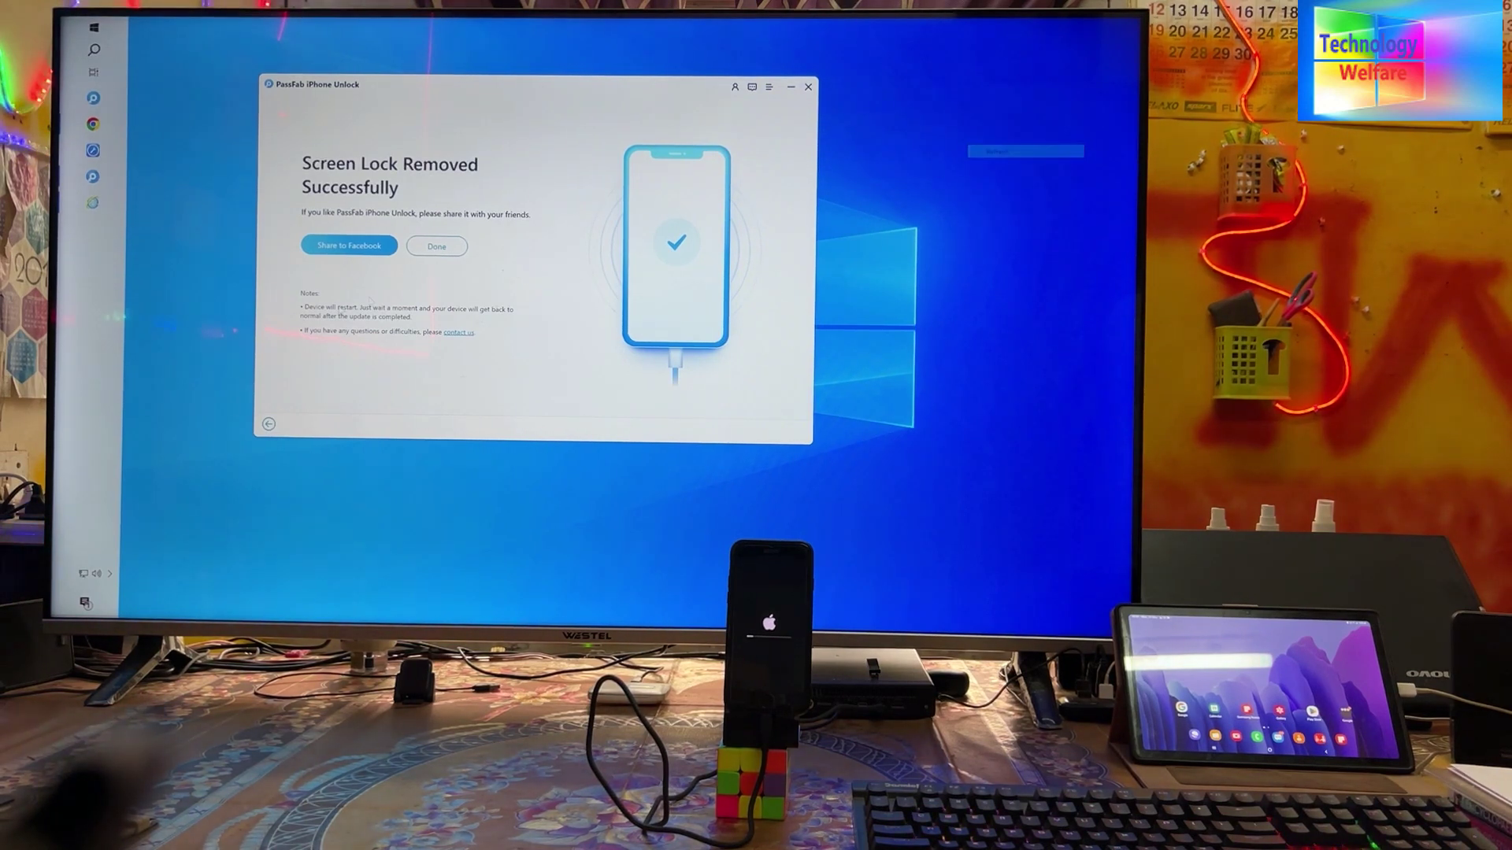
- Press Done on the removal success screen, then go back to the unlock options home page
{"action": "left_click", "coordinate": [268, 425]}
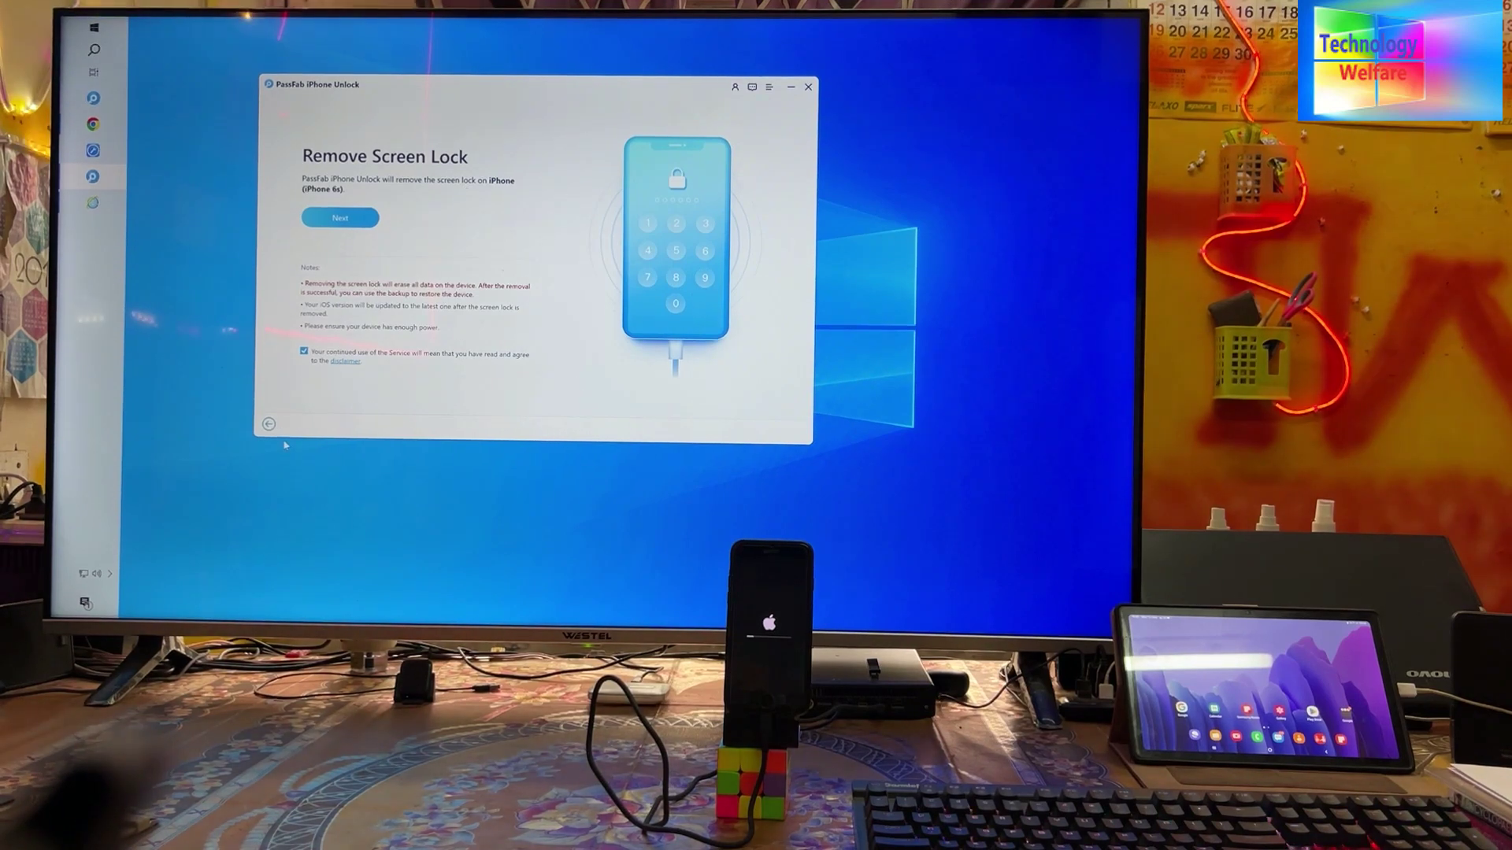
{"action": "left_click", "coordinate": [268, 425]}
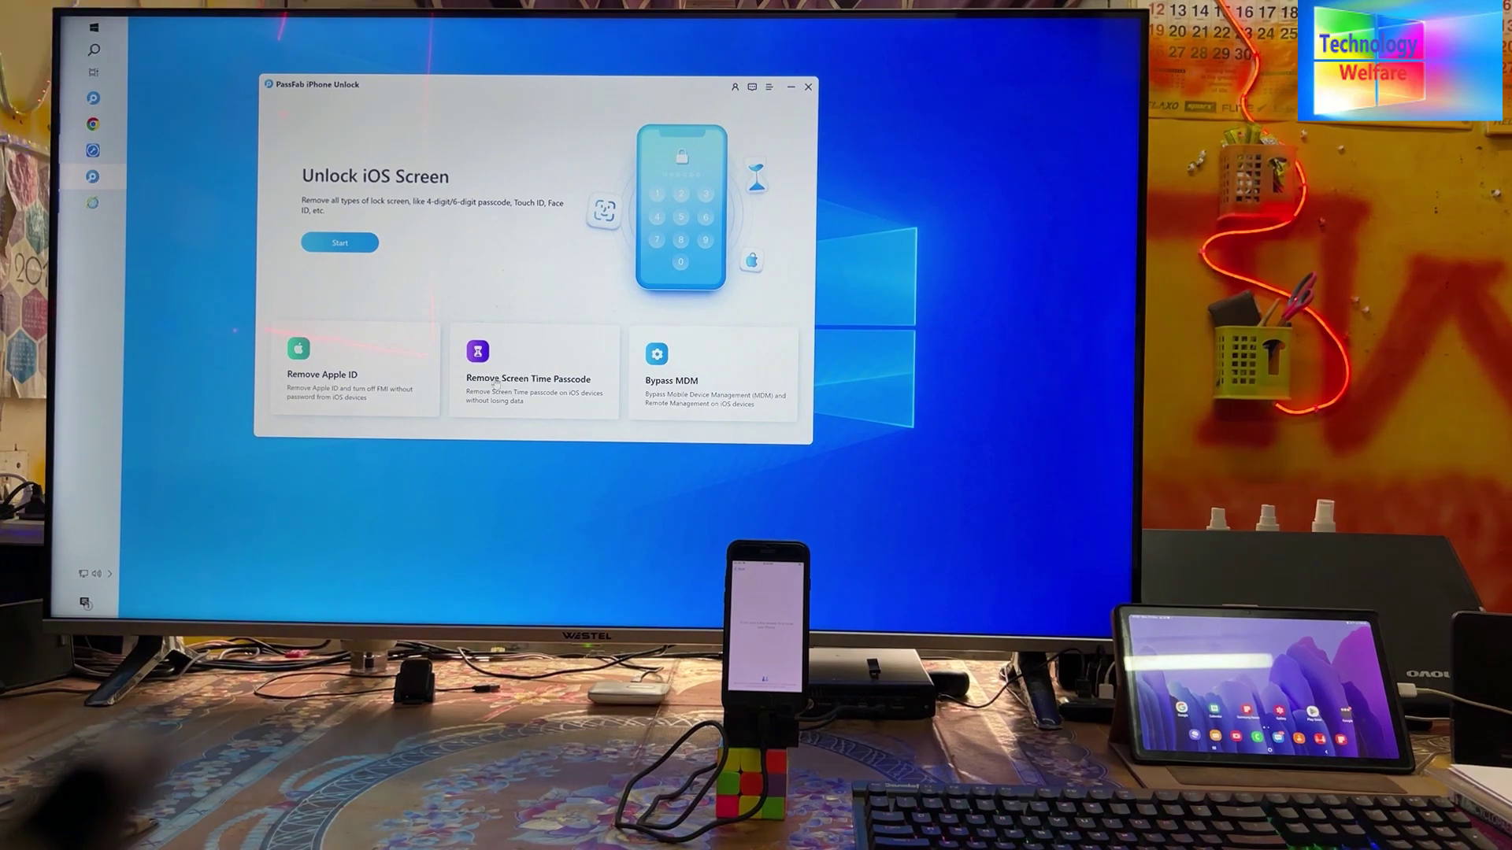
- Choose the Remove Apple ID card on the PassFab home page
{"action": "left_click", "coordinate": [354, 379]}
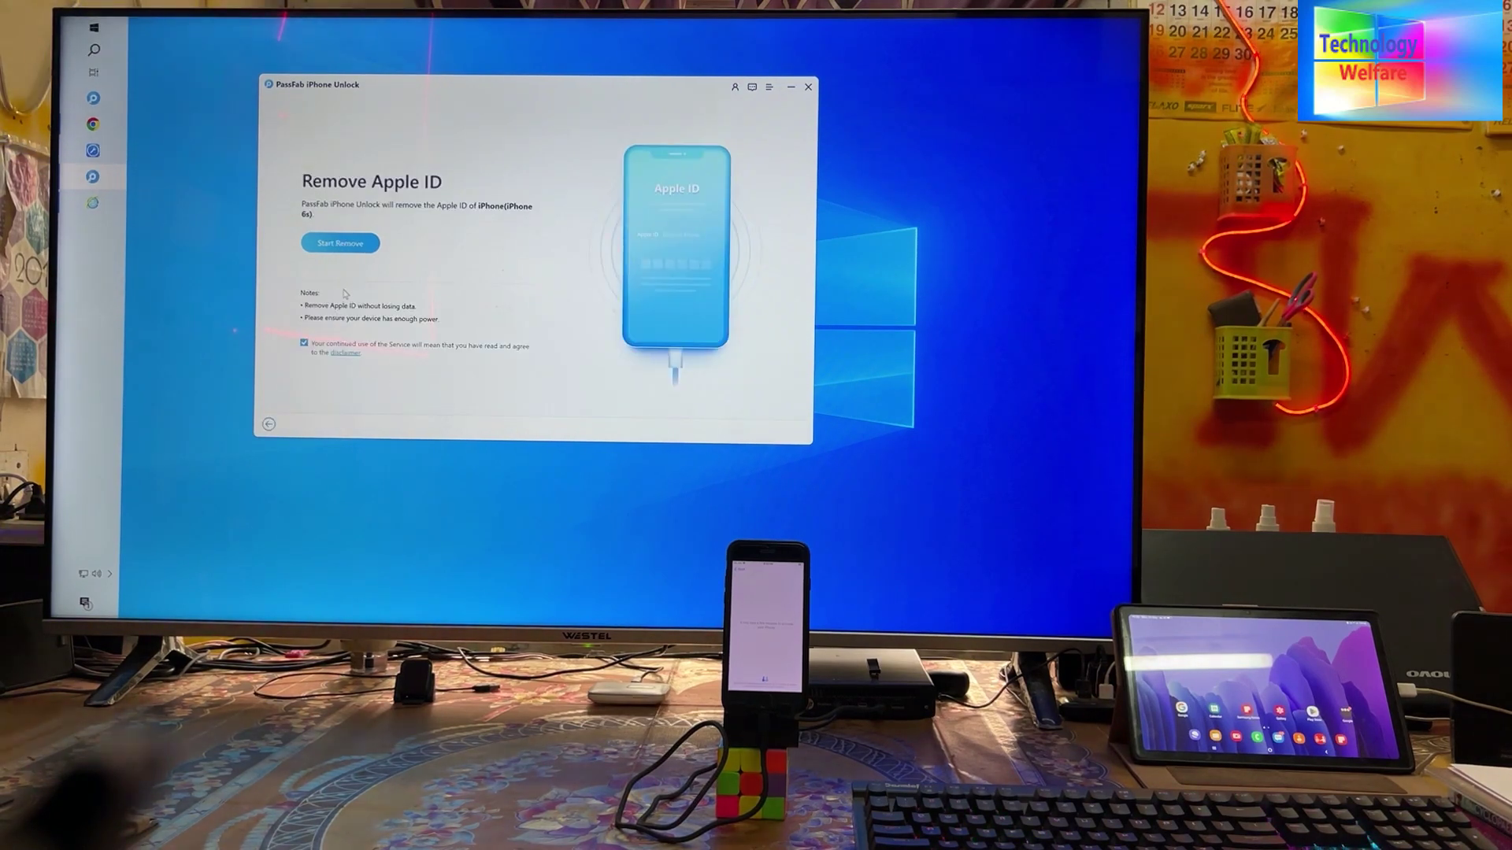